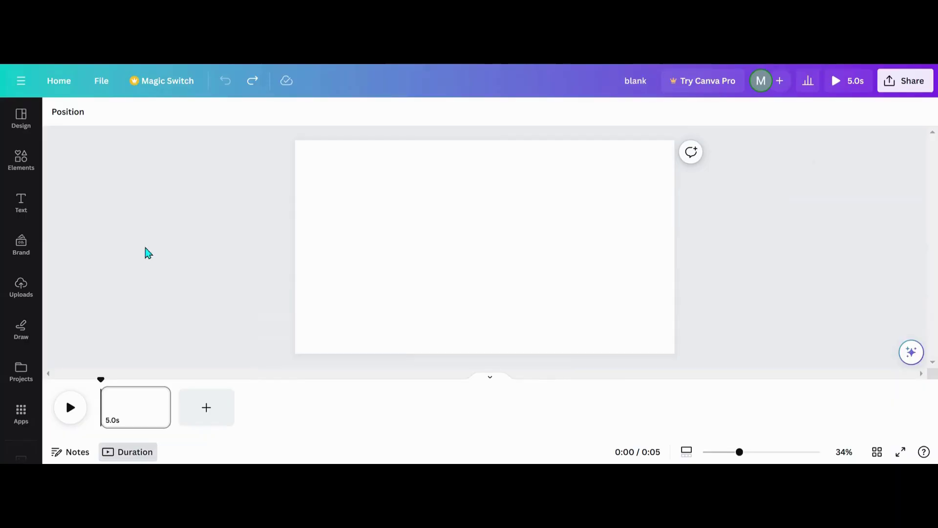
Step: Add the free Sand Dune Ripples image from the recently used elements to the blank page
{"action": "left_click", "coordinate": [22, 164]}
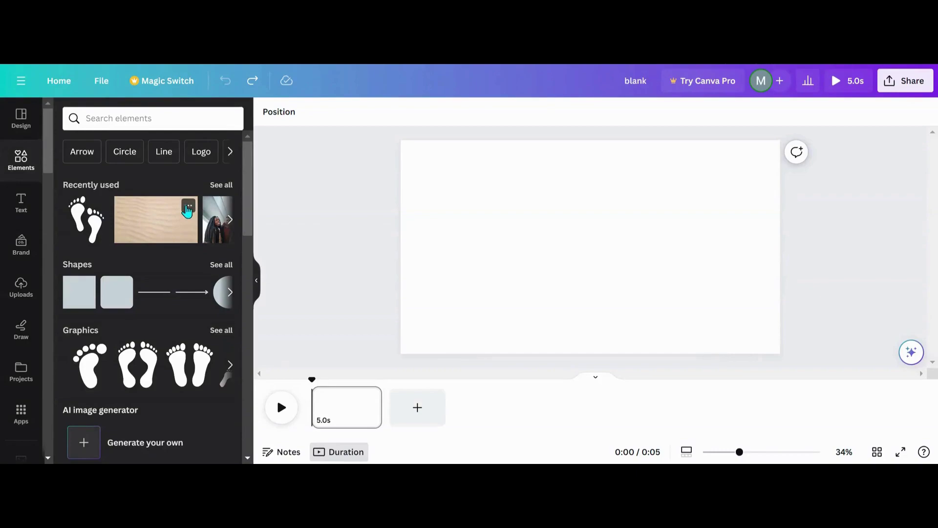
{"action": "left_click", "coordinate": [188, 208]}
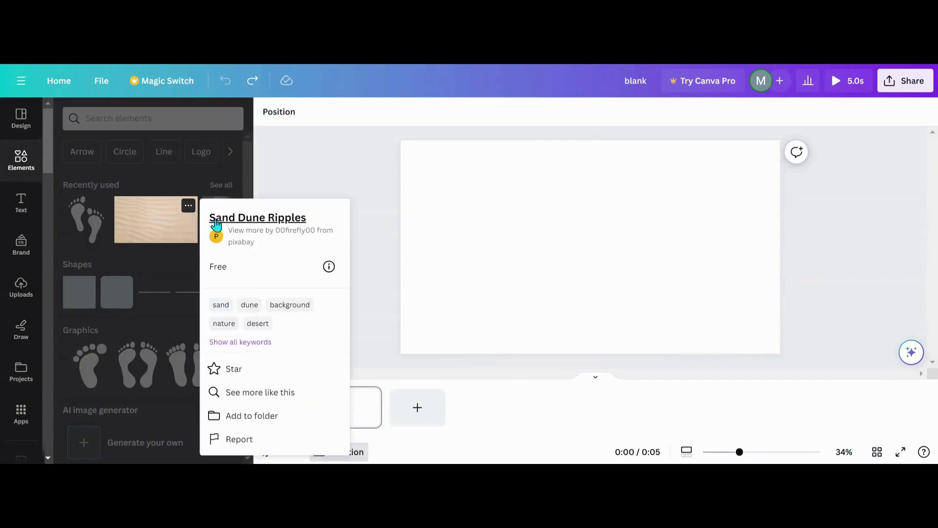
{"action": "left_click", "coordinate": [163, 232]}
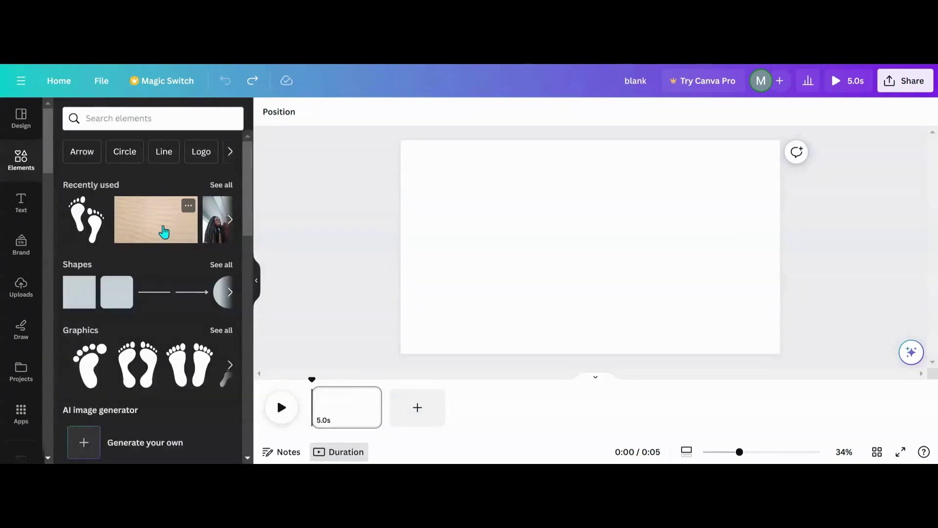
{"action": "left_click", "coordinate": [164, 232]}
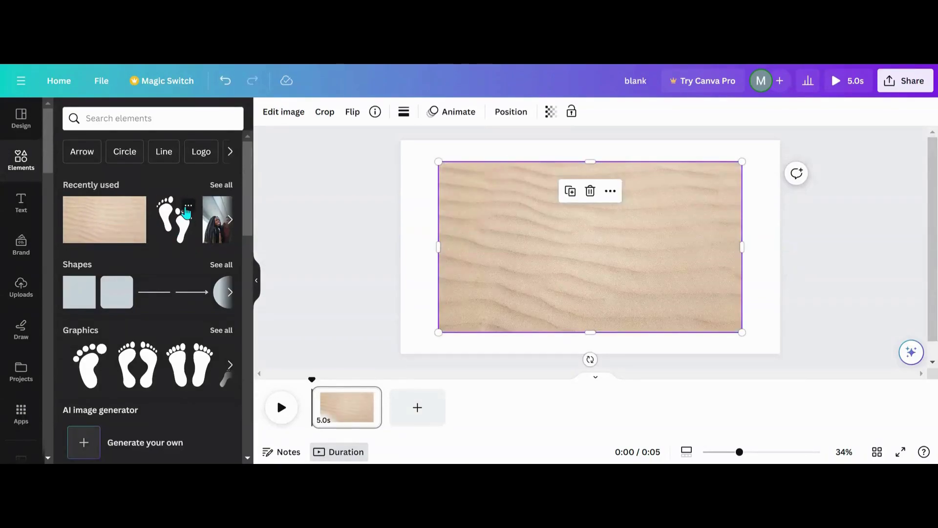
Step: Add the free Illustration of Footprints graphic from the recently used elements on top of the sand image
{"action": "left_click", "coordinate": [187, 207]}
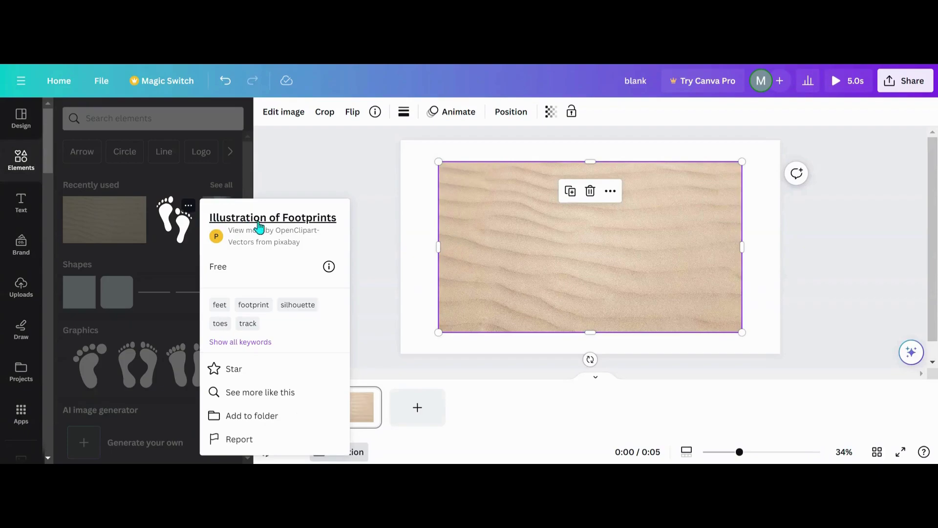
{"action": "left_click", "coordinate": [177, 234]}
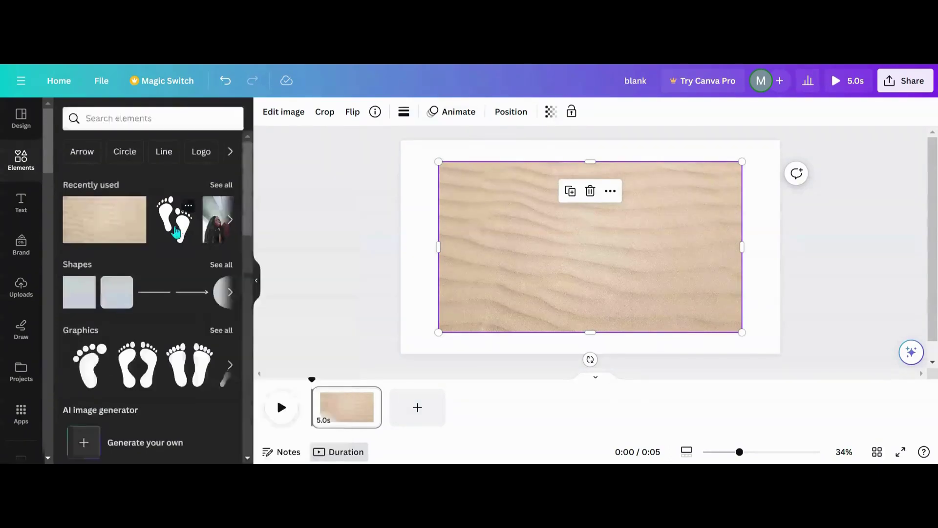
{"action": "left_click", "coordinate": [177, 234]}
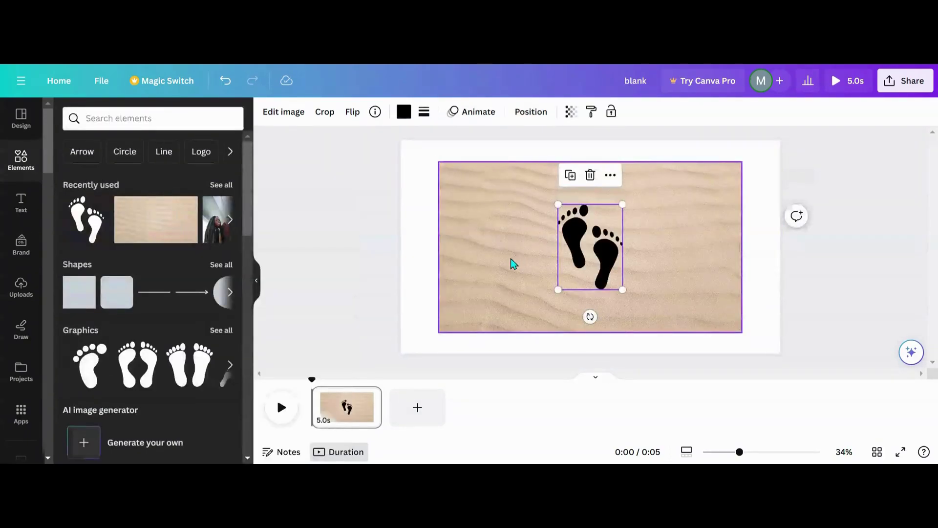
Step: Set the sand image as the page background behind the footprints
{"action": "left_click", "coordinate": [611, 175]}
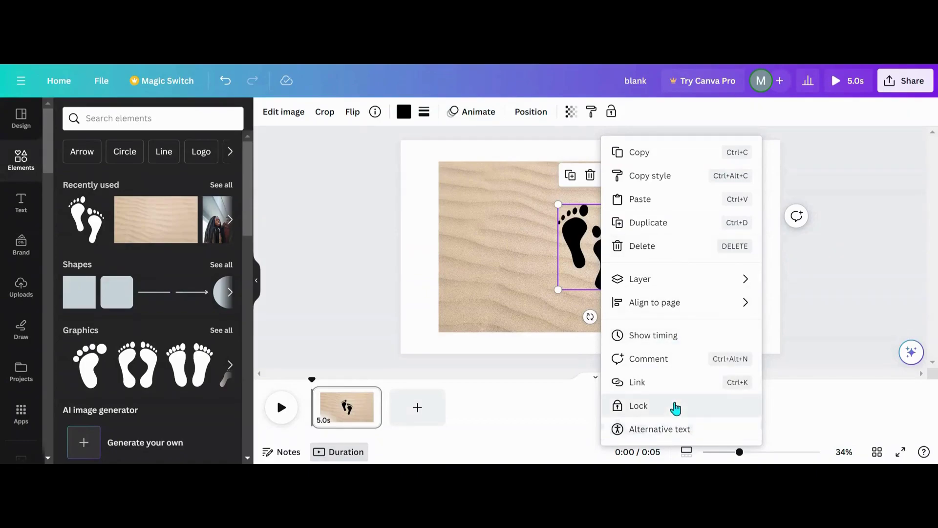
{"action": "left_click", "coordinate": [473, 270]}
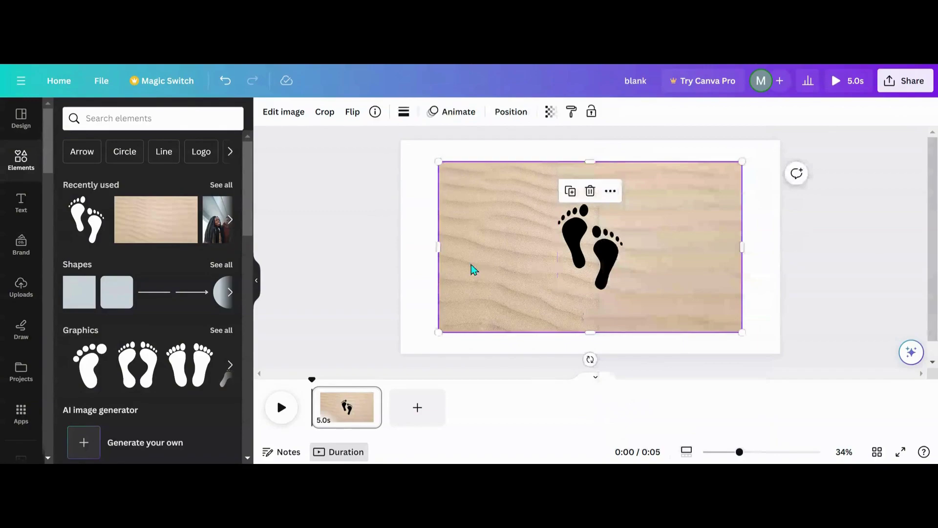
{"action": "right_click", "coordinate": [473, 270]}
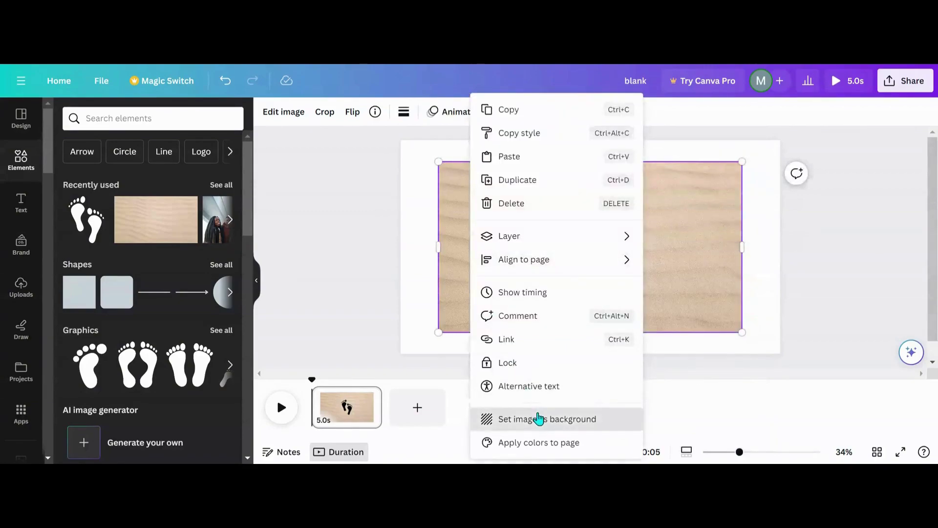
{"action": "left_click", "coordinate": [539, 419]}
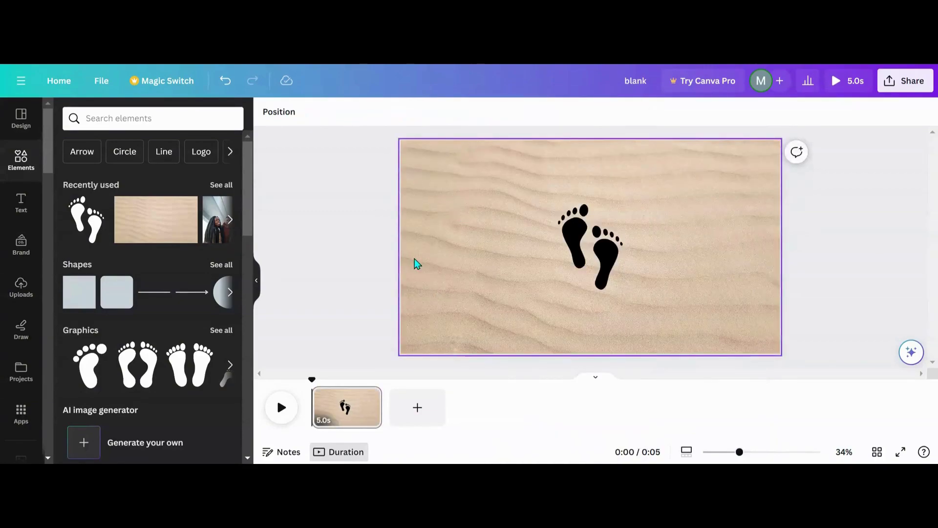
Step: Move the footprints graphic to the lower-left area of the sand, shrink it and rotate it upright
{"action": "left_click", "coordinate": [581, 253]}
{"action": "left_click_drag", "start_coordinate": [580, 253], "coordinate": [501, 304]}
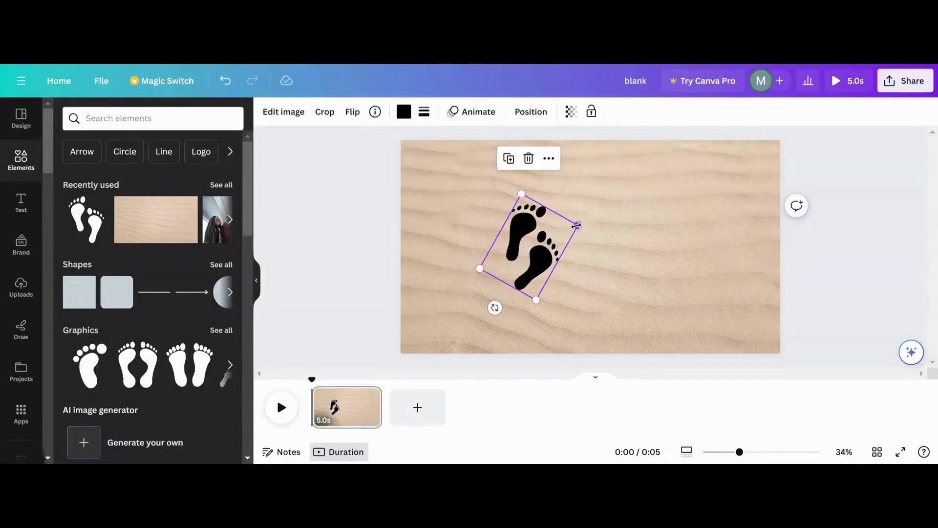
{"action": "left_click_drag", "start_coordinate": [578, 226], "coordinate": [506, 280]}
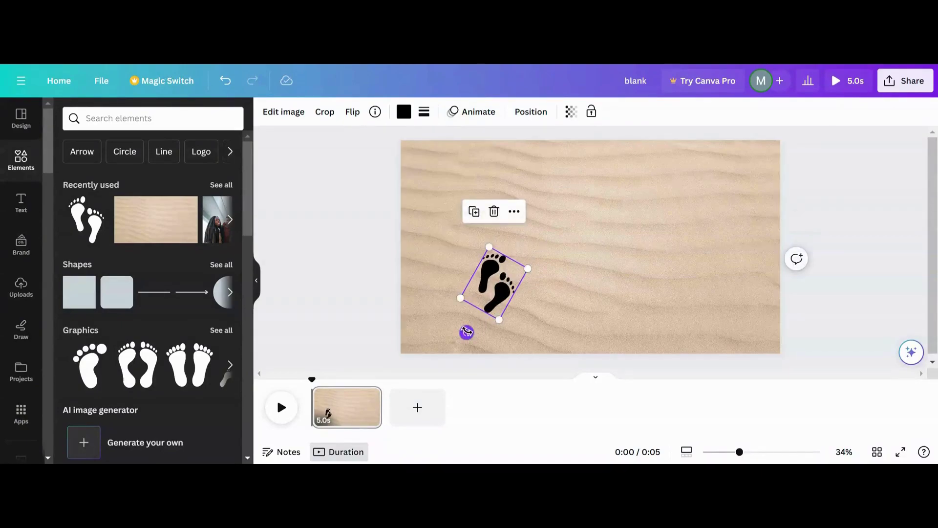
{"action": "left_click_drag", "start_coordinate": [467, 333], "coordinate": [493, 334]}
Step: Duplicate the footprints to the right of the original and crop the original pair to only its left foot
{"action": "left_click", "coordinate": [475, 224]}
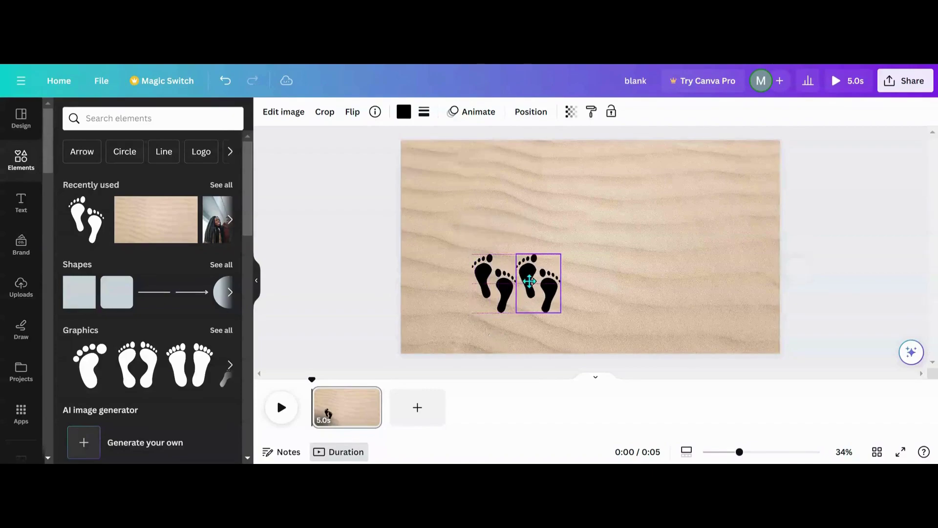
{"action": "left_click", "coordinate": [501, 302]}
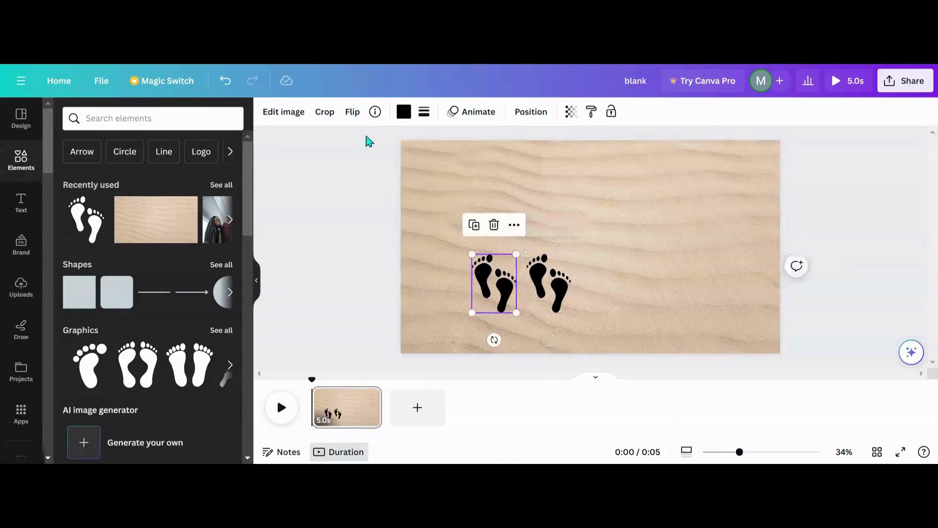
{"action": "left_click", "coordinate": [325, 112]}
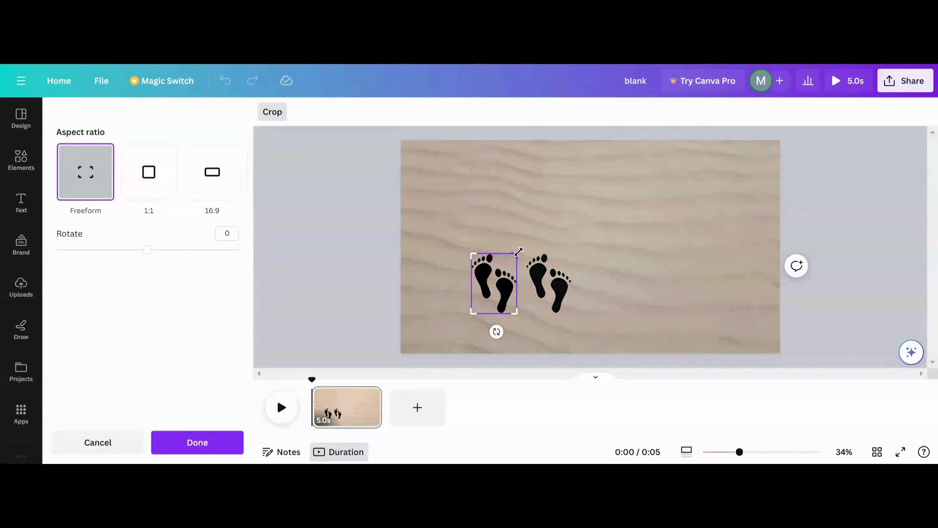
{"action": "left_click_drag", "start_coordinate": [519, 252], "coordinate": [494, 252]}
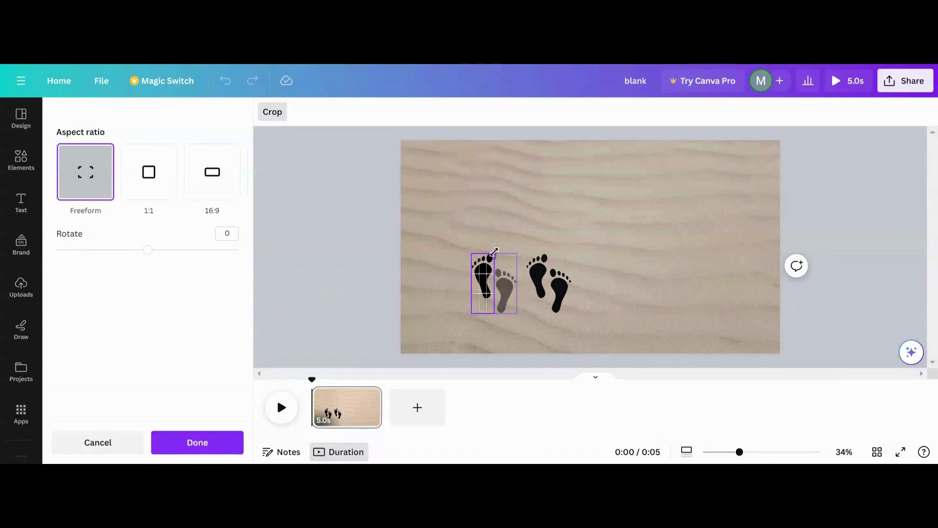
{"action": "left_click", "coordinate": [457, 284]}
Step: Crop the duplicated footprints pair to only its right foot
{"action": "left_click", "coordinate": [539, 294]}
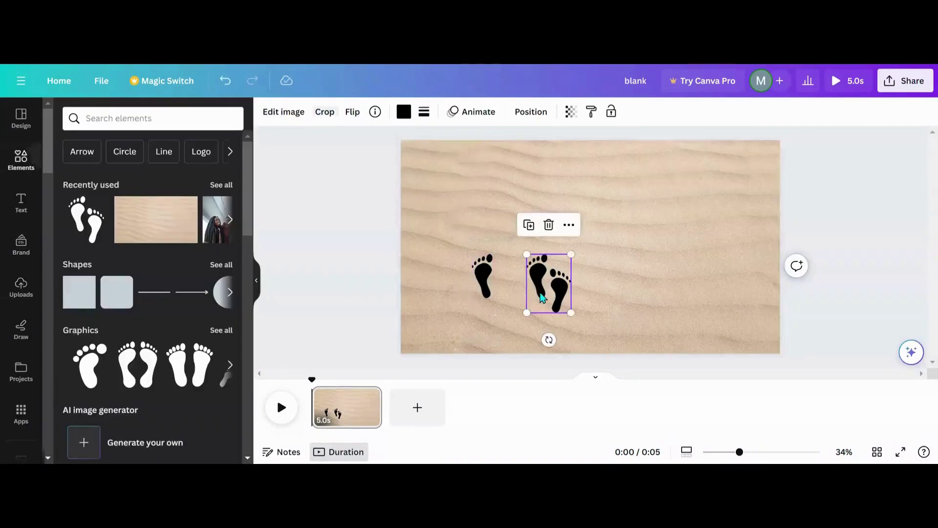
{"action": "left_click", "coordinate": [324, 112]}
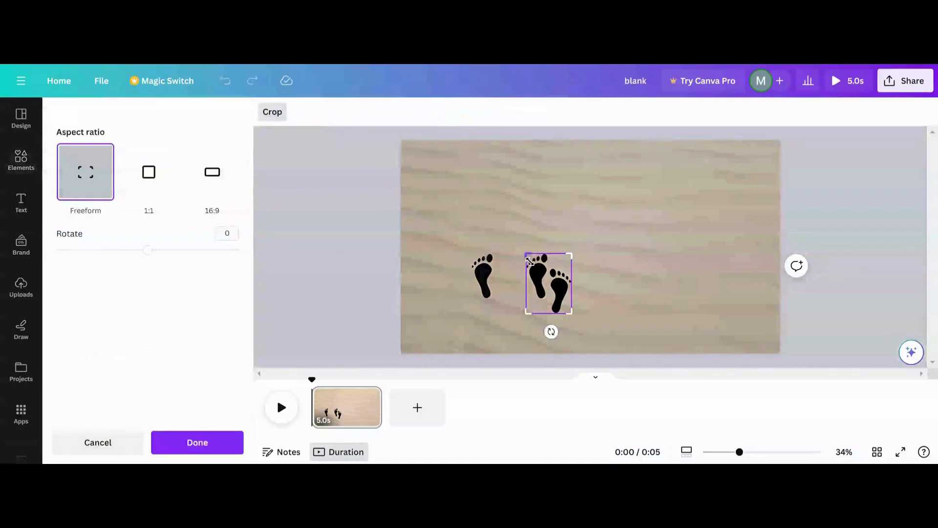
{"action": "left_click_drag", "start_coordinate": [529, 256], "coordinate": [551, 252]}
{"action": "left_click", "coordinate": [615, 285]}
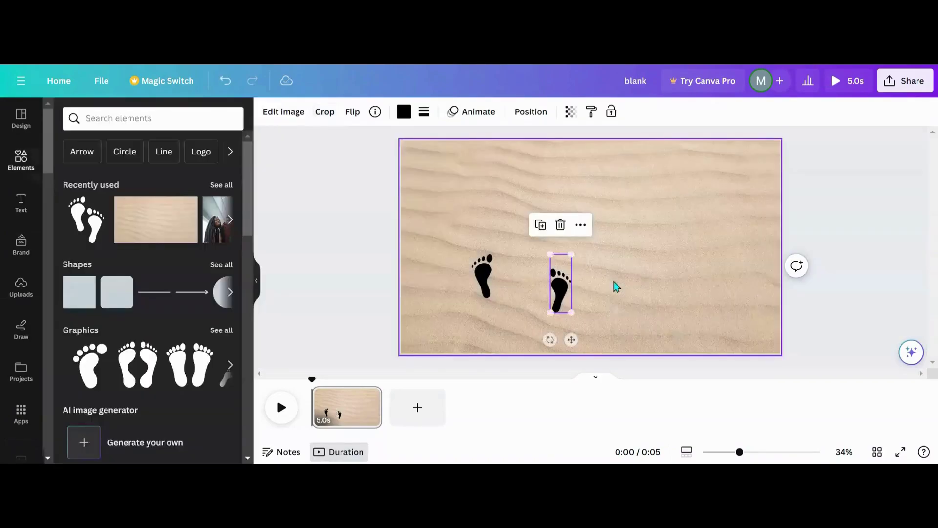
{"action": "left_click", "coordinate": [520, 323]}
Step: Tilt the left footprint clockwise and move it slightly down and to the left
{"action": "left_click", "coordinate": [493, 304]}
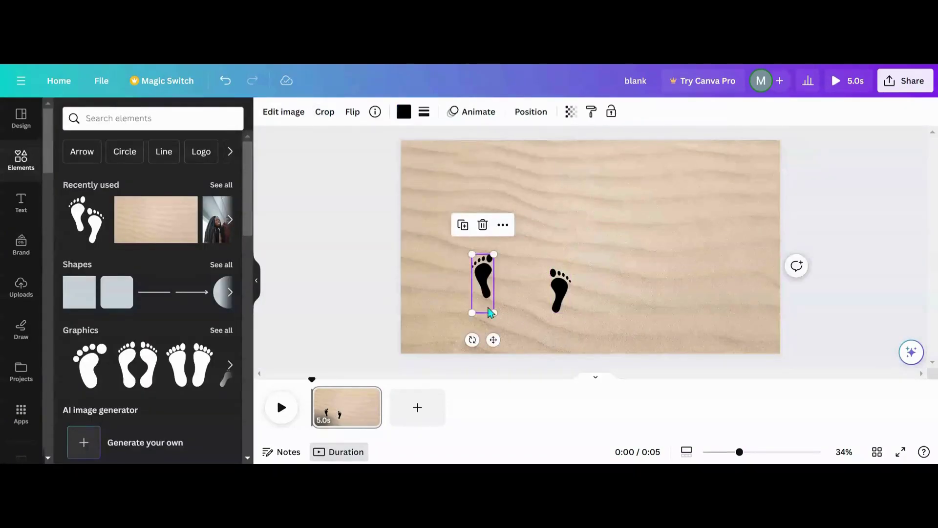
{"action": "left_click_drag", "start_coordinate": [472, 340], "coordinate": [446, 328]}
{"action": "left_click_drag", "start_coordinate": [491, 285], "coordinate": [475, 302]}
Step: Tilt the right footprint clockwise and place it slightly ahead of the left footprint, at a walking distance
{"action": "left_click", "coordinate": [560, 311]}
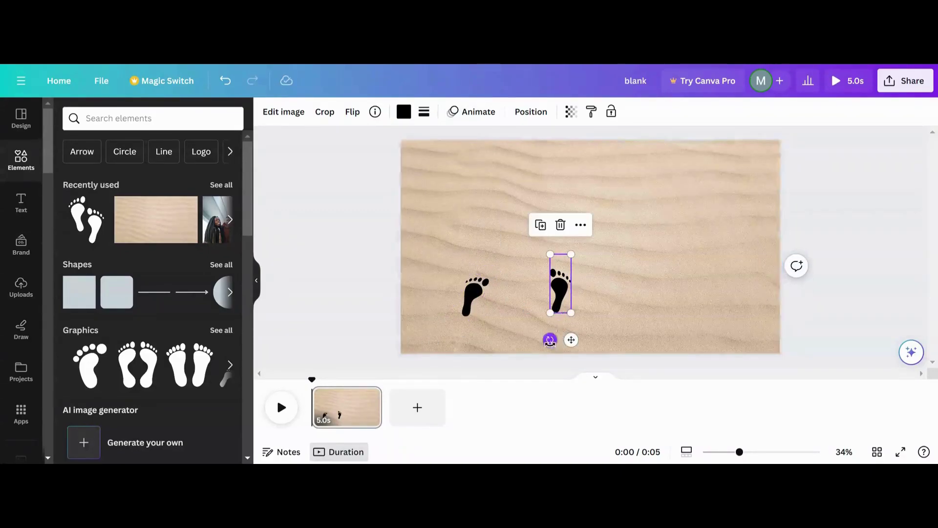
{"action": "left_click_drag", "start_coordinate": [550, 340], "coordinate": [528, 329]}
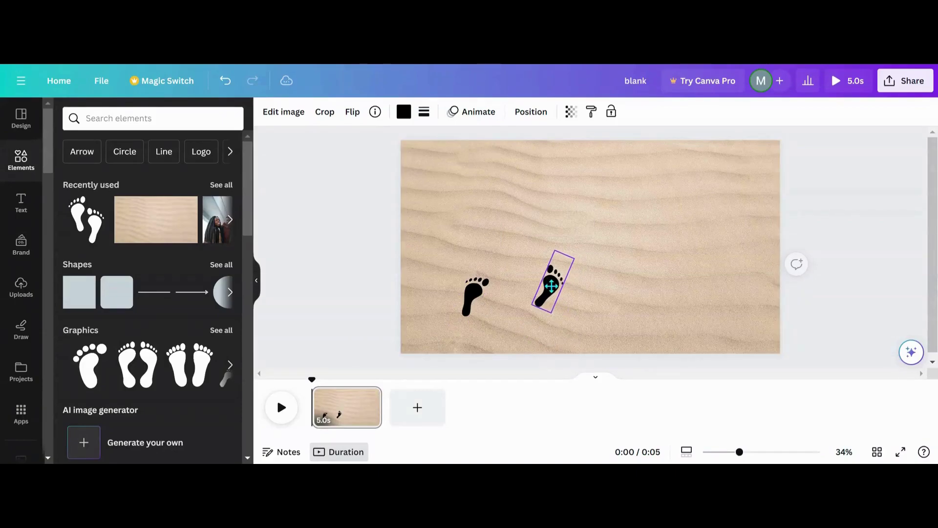
{"action": "left_click_drag", "start_coordinate": [552, 286], "coordinate": [546, 284]}
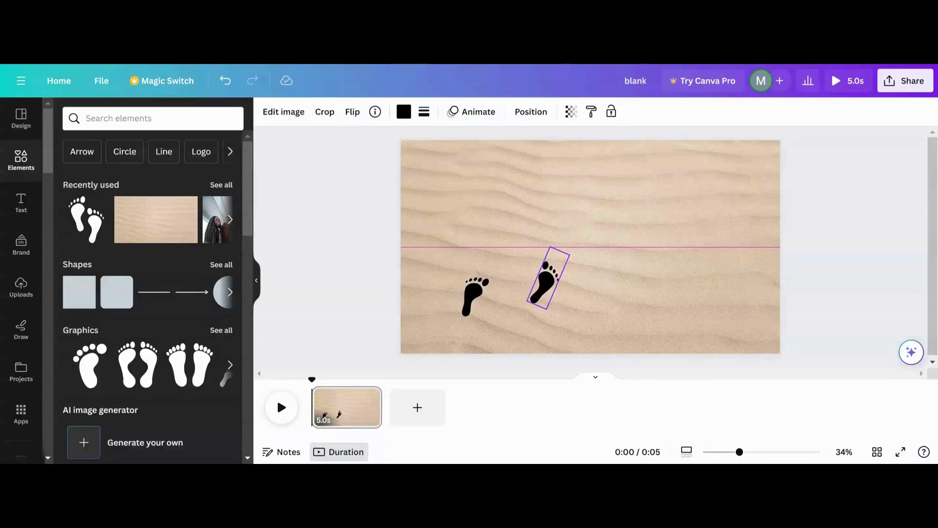
{"action": "left_click_drag", "start_coordinate": [546, 284], "coordinate": [546, 284]}
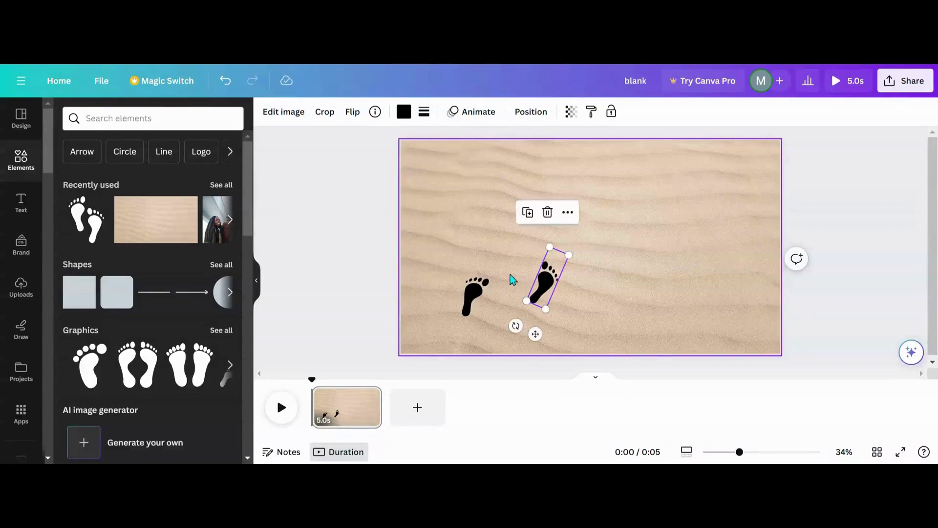
Step: Duplicate the left footprint and place the copy above and to the right of the original as the next stride
{"action": "left_click", "coordinate": [473, 298]}
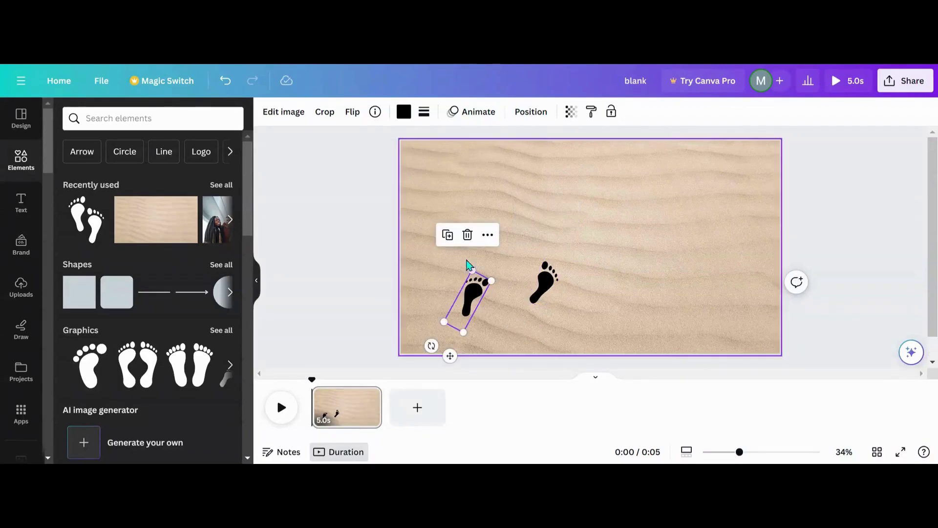
{"action": "left_click", "coordinate": [446, 236]}
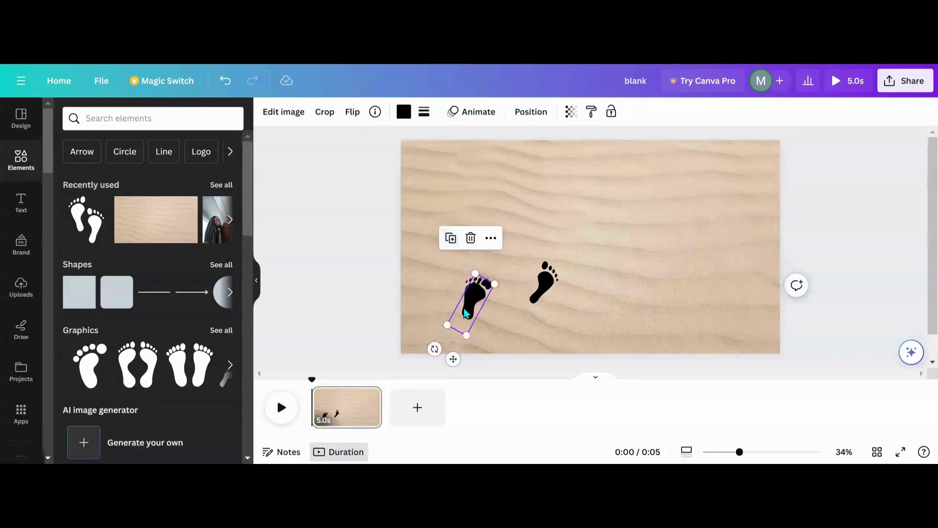
{"action": "left_click_drag", "start_coordinate": [460, 304], "coordinate": [513, 224]}
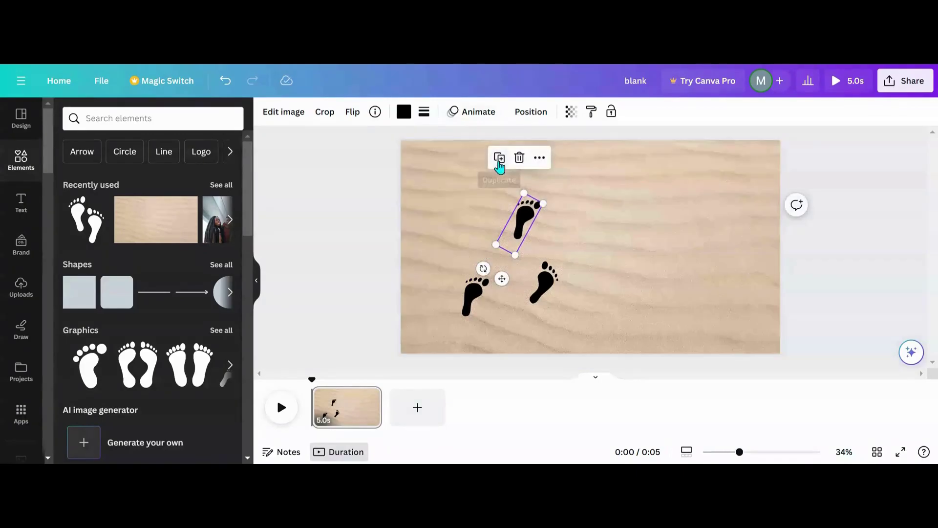
{"action": "left_click", "coordinate": [498, 158]}
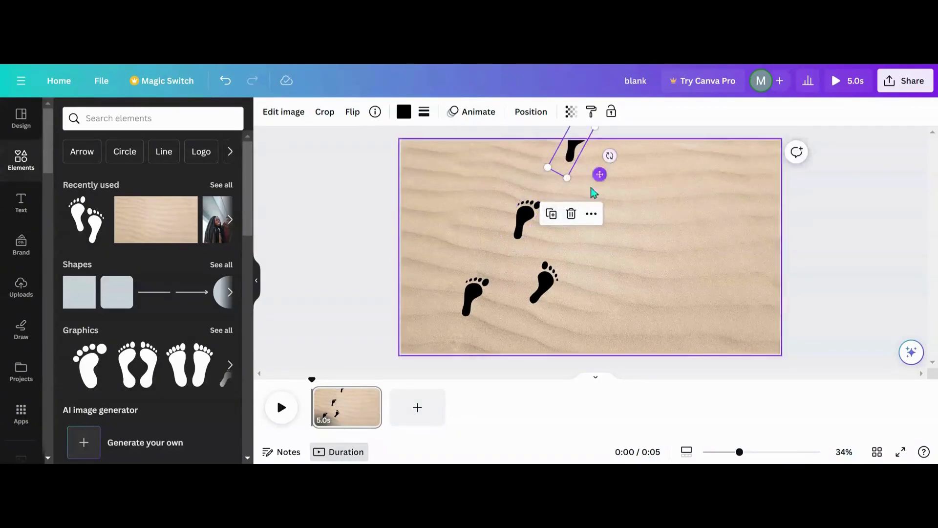
{"action": "left_click", "coordinate": [570, 221]}
Step: Duplicate the right footprint and place the copy above and to the right, ahead of the upper left footprint
{"action": "left_click", "coordinate": [545, 281]}
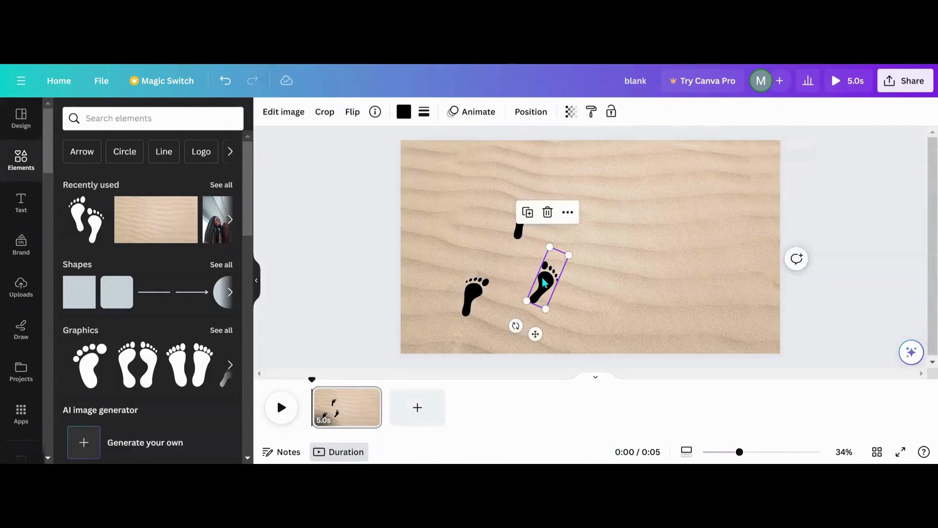
{"action": "left_click", "coordinate": [531, 219]}
{"action": "left_click_drag", "start_coordinate": [552, 291], "coordinate": [591, 192]}
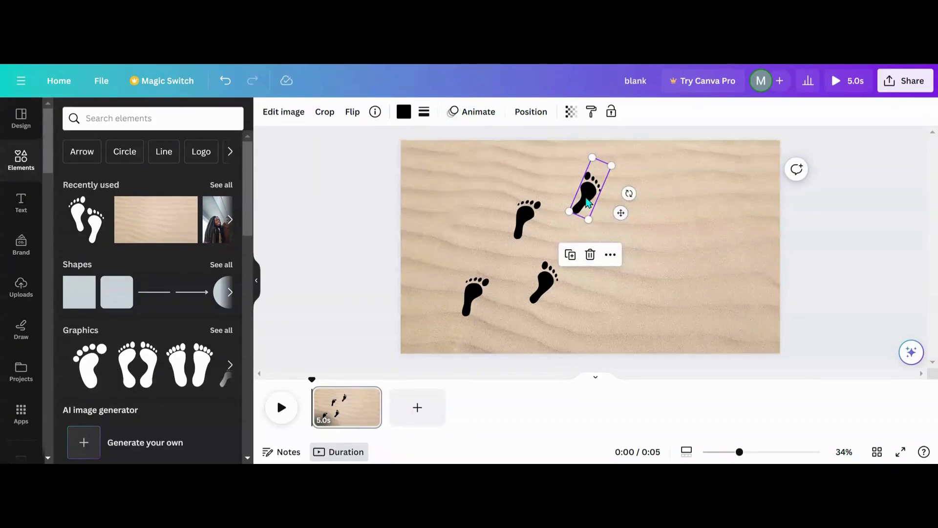
{"action": "left_click_drag", "start_coordinate": [589, 200], "coordinate": [593, 201]}
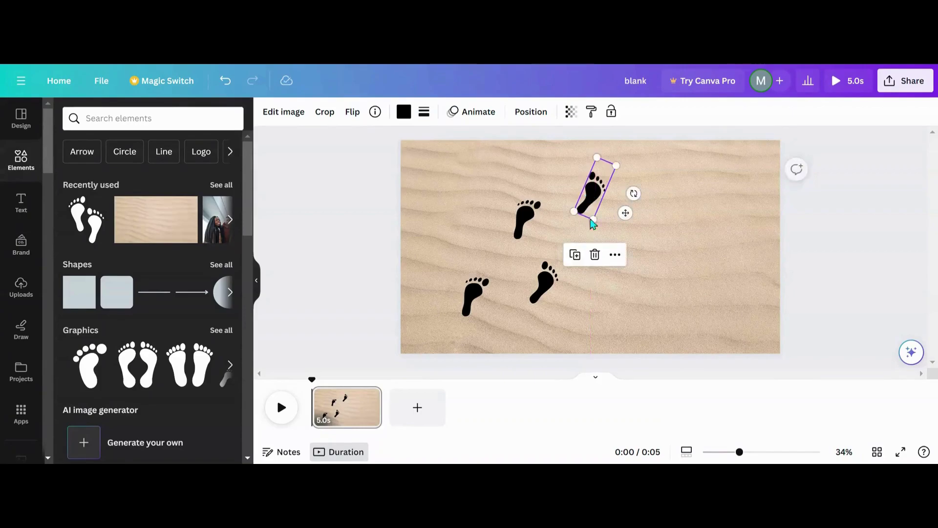
{"action": "left_click", "coordinate": [611, 305]}
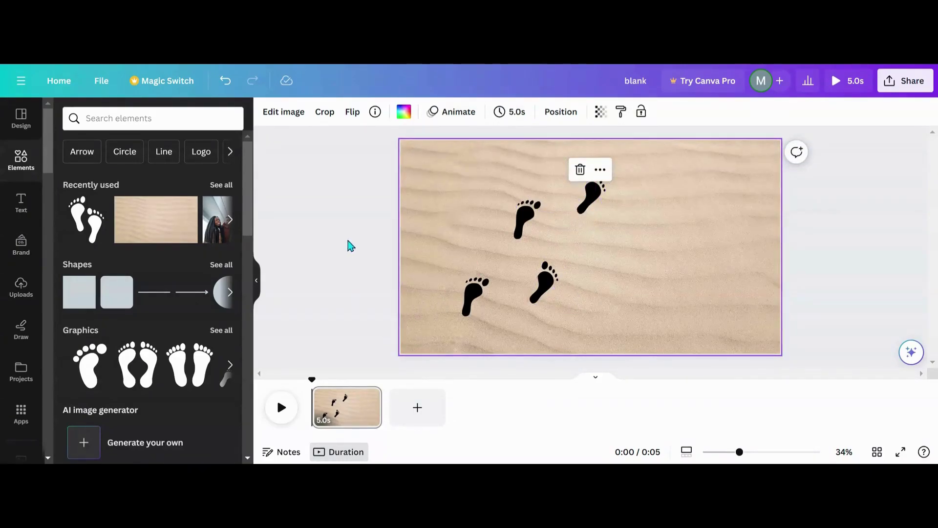
Step: Download the footprint design as a PNG image
{"action": "left_click", "coordinate": [102, 82]}
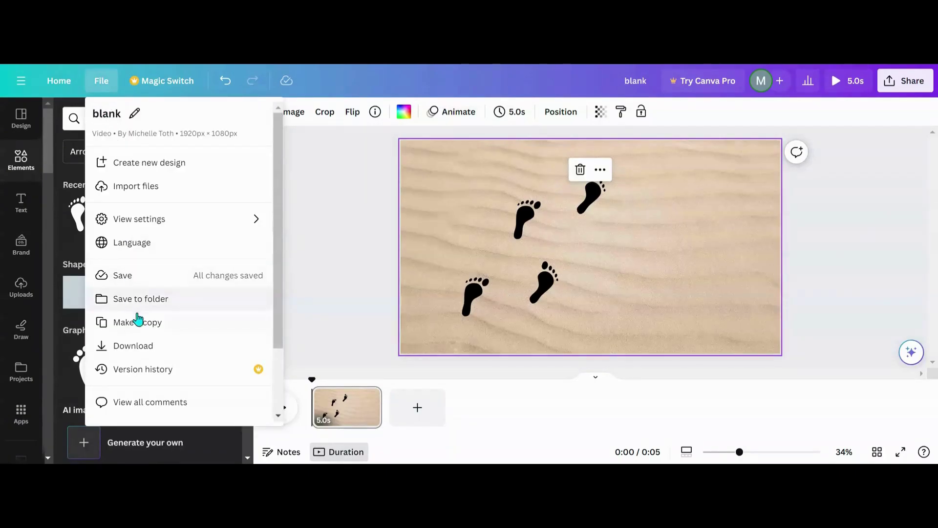
{"action": "left_click", "coordinate": [139, 347]}
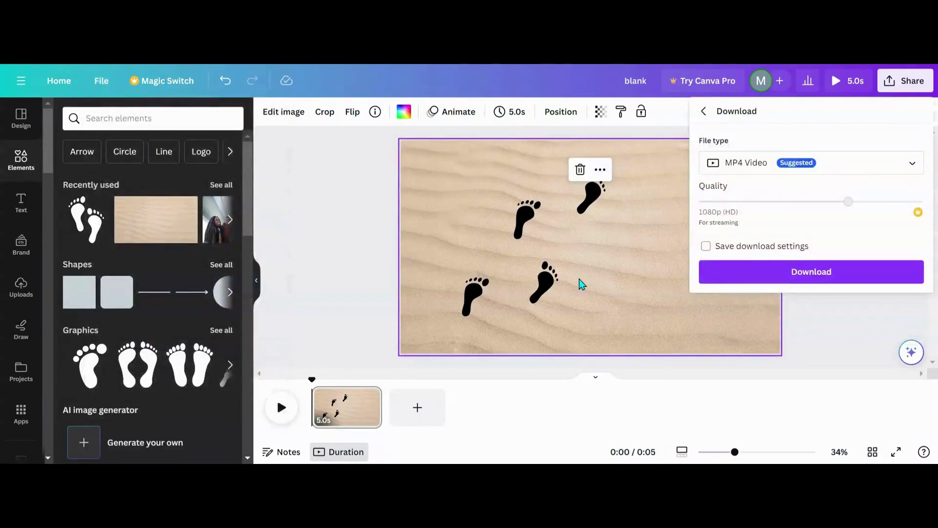
{"action": "left_click", "coordinate": [916, 171]}
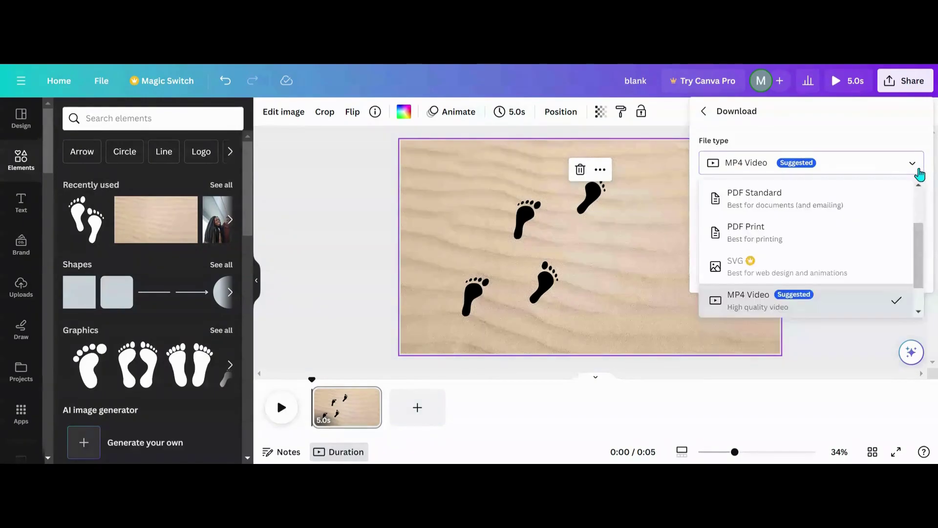
{"action": "scroll", "coordinate": [856, 254], "scroll_direction": "up", "scroll_amount": 2}
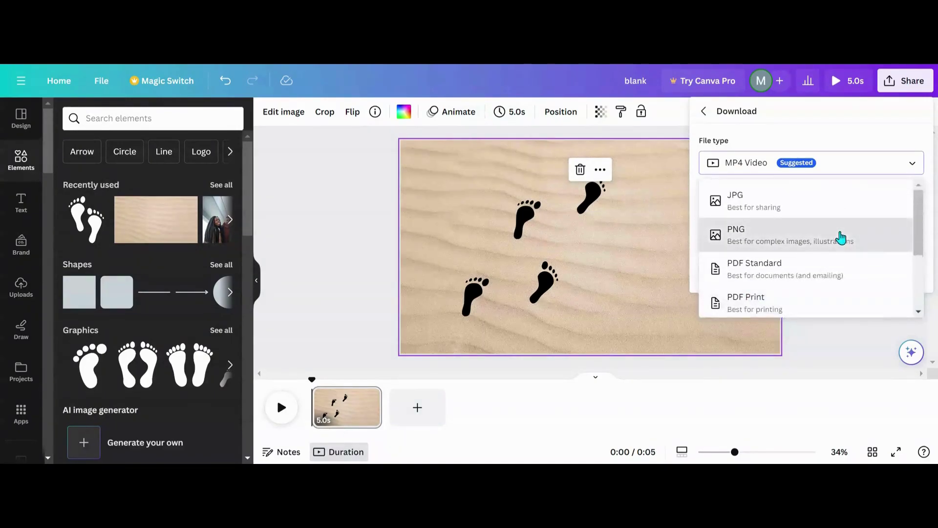
{"action": "left_click", "coordinate": [841, 239]}
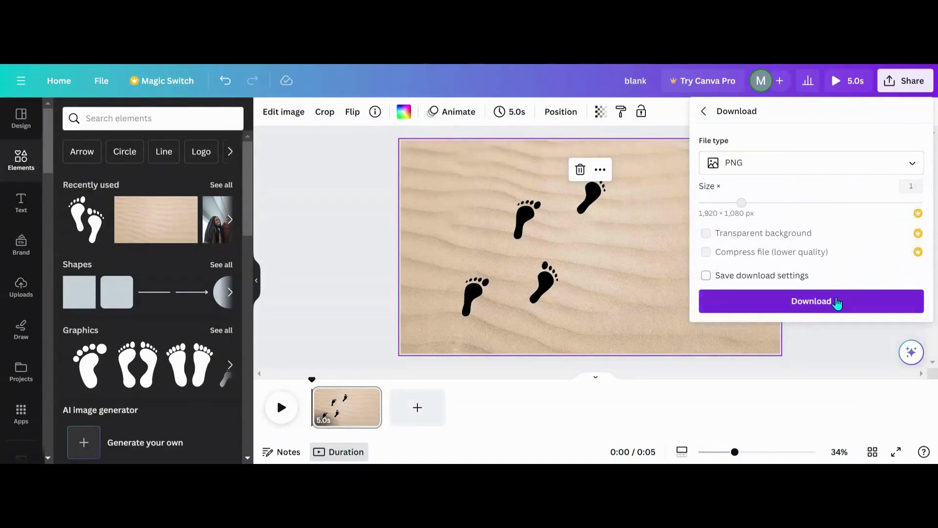
{"action": "left_click", "coordinate": [838, 303]}
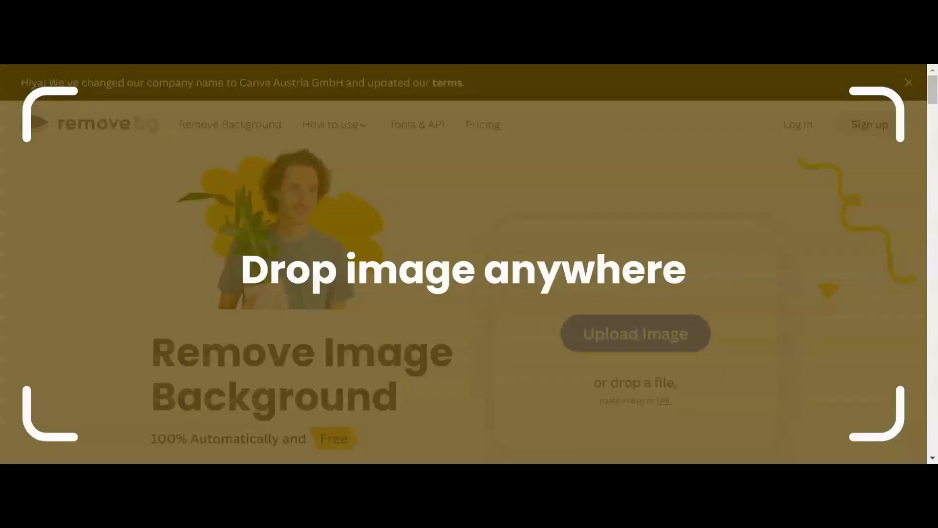
Step: Switch to remove.bg, upload the downloaded footprint image, and restore its sand background with the Magic Brush
{"action": "left_click_drag", "start_coordinate": [469, 264], "coordinate": [470, 264]}
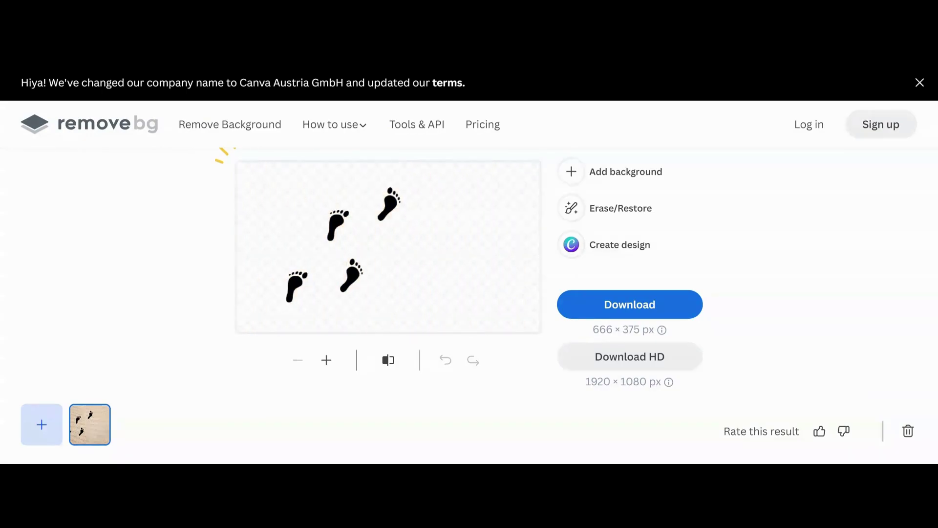
{"action": "left_click", "coordinate": [595, 215]}
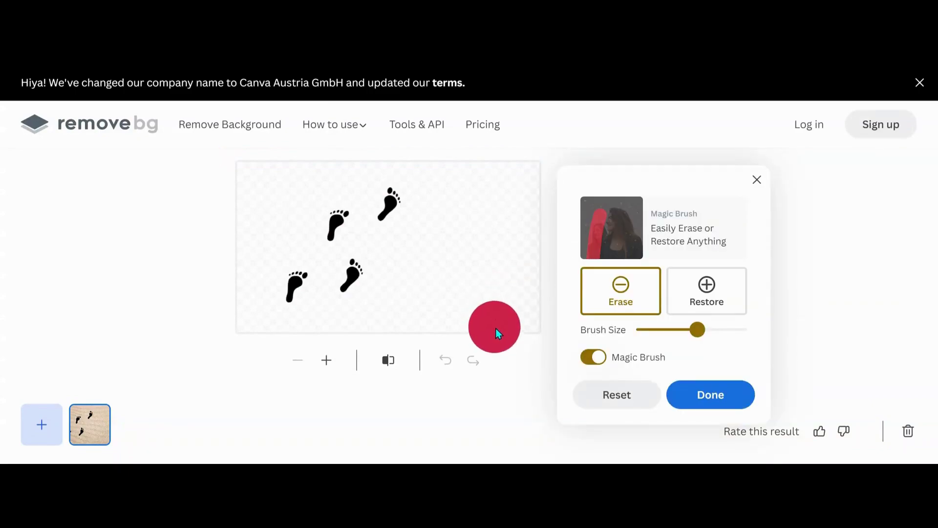
{"action": "left_click", "coordinate": [693, 293]}
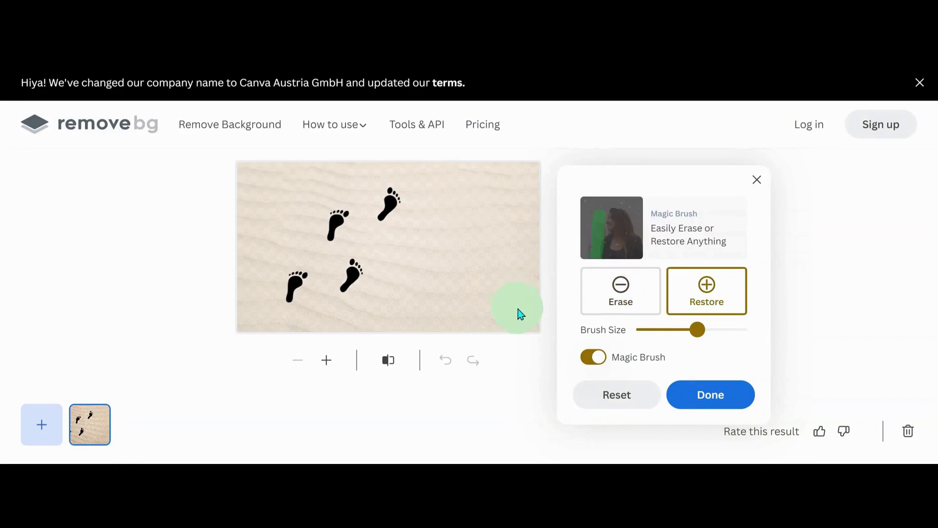
{"action": "mouse_move", "coordinate": [482, 315]}
{"action": "left_mouse_down"}
{"action": "mouse_move", "coordinate": [269, 313]}
{"action": "mouse_move", "coordinate": [255, 284]}
{"action": "mouse_move", "coordinate": [445, 295]}
{"action": "mouse_move", "coordinate": [520, 284]}
{"action": "mouse_move", "coordinate": [512, 272]}
{"action": "mouse_move", "coordinate": [268, 252]}
{"action": "mouse_move", "coordinate": [266, 241]}
{"action": "mouse_move", "coordinate": [506, 252]}
{"action": "mouse_move", "coordinate": [521, 249]}
{"action": "mouse_move", "coordinate": [512, 187]}
{"action": "mouse_move", "coordinate": [265, 170]}
{"action": "mouse_move", "coordinate": [260, 179]}
{"action": "mouse_move", "coordinate": [238, 276]}
{"action": "mouse_move", "coordinate": [250, 316]}
{"action": "mouse_move", "coordinate": [515, 317]}
{"action": "mouse_move", "coordinate": [530, 316]}
{"action": "mouse_move", "coordinate": [529, 300]}
{"action": "mouse_move", "coordinate": [493, 324]}
{"action": "mouse_move", "coordinate": [395, 322]}
{"action": "mouse_move", "coordinate": [501, 243]}
{"action": "mouse_move", "coordinate": [530, 194]}
{"action": "mouse_move", "coordinate": [515, 172]}
{"action": "mouse_move", "coordinate": [408, 184]}
{"action": "mouse_move", "coordinate": [296, 172]}
{"action": "mouse_move", "coordinate": [268, 187]}
{"action": "mouse_move", "coordinate": [303, 211]}
{"action": "mouse_move", "coordinate": [475, 206]}
{"action": "mouse_move", "coordinate": [499, 216]}
{"action": "mouse_move", "coordinate": [387, 228]}
{"action": "mouse_move", "coordinate": [240, 173]}
{"action": "mouse_move", "coordinate": [370, 231]}
{"action": "mouse_move", "coordinate": [392, 262]}
{"action": "left_mouse_up"}
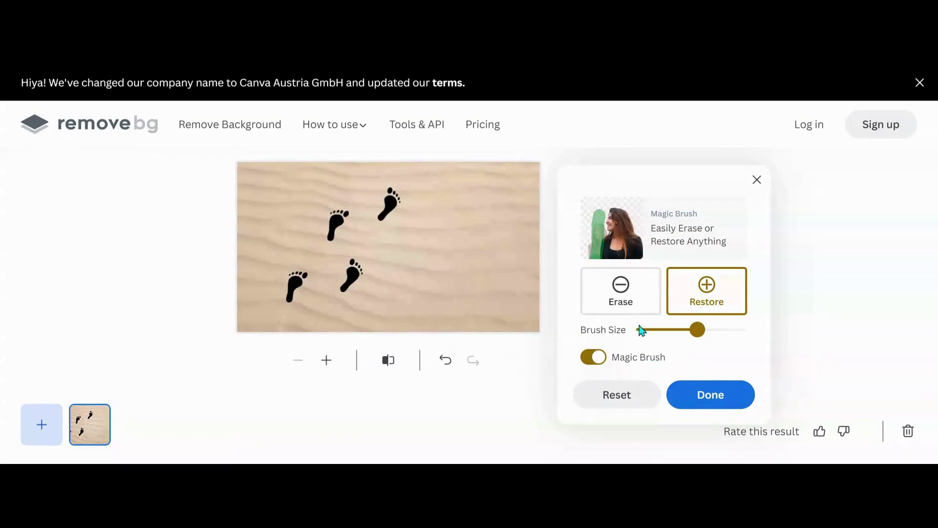
Step: Erase all four black footprints from the sand with a smaller Magic Brush and finish the edit
{"action": "left_click", "coordinate": [623, 300]}
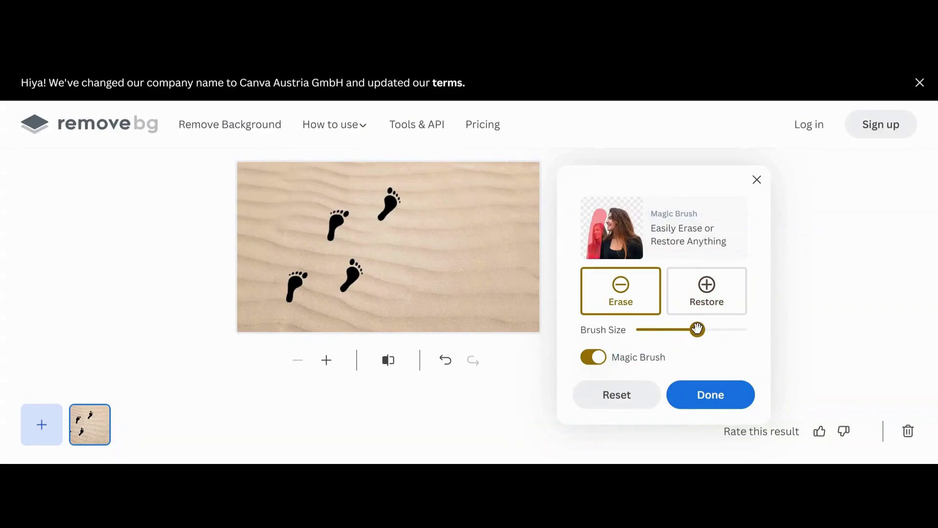
{"action": "left_click_drag", "start_coordinate": [697, 329], "coordinate": [651, 329]}
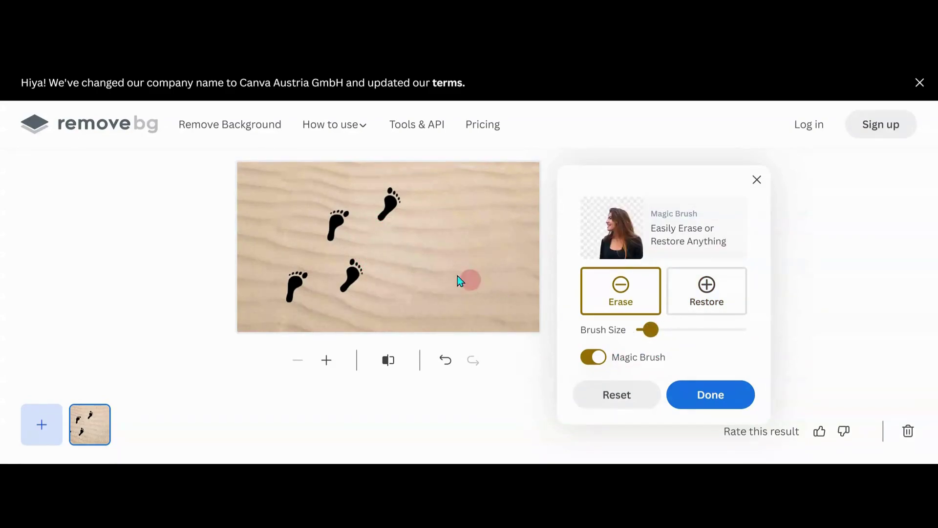
{"action": "mouse_move", "coordinate": [385, 194]}
{"action": "left_mouse_down"}
{"action": "mouse_move", "coordinate": [384, 219]}
{"action": "mouse_move", "coordinate": [394, 208]}
{"action": "left_mouse_up"}
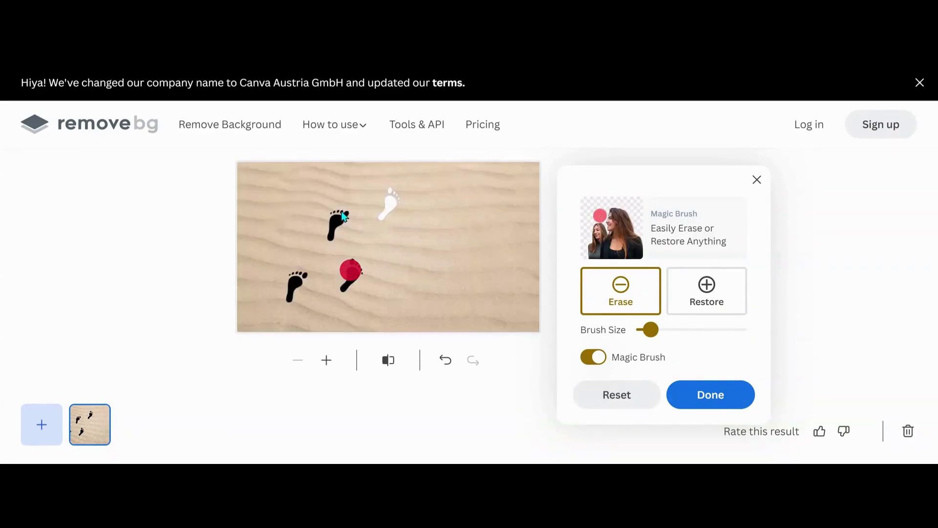
{"action": "mouse_move", "coordinate": [342, 209]}
{"action": "left_mouse_down"}
{"action": "mouse_move", "coordinate": [326, 236]}
{"action": "mouse_move", "coordinate": [347, 219]}
{"action": "mouse_move", "coordinate": [341, 248]}
{"action": "mouse_move", "coordinate": [354, 274]}
{"action": "left_mouse_up"}
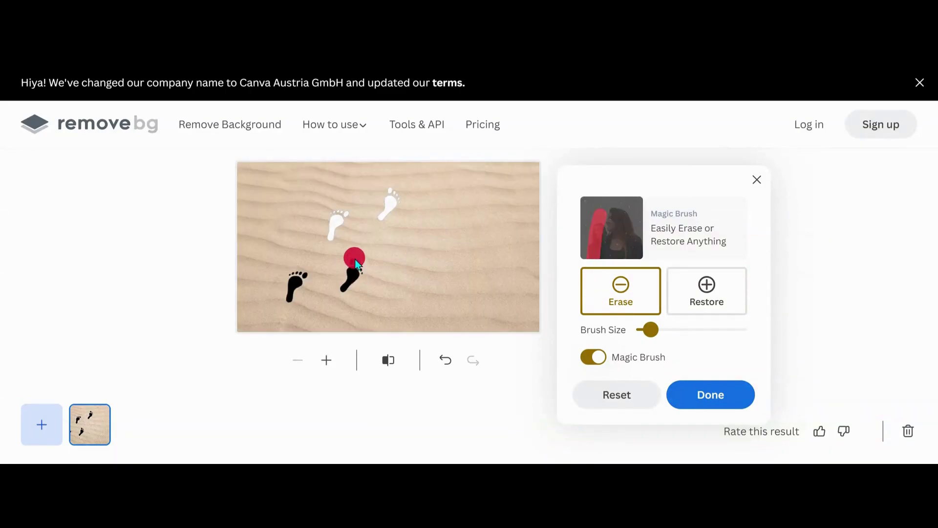
{"action": "mouse_move", "coordinate": [346, 291]}
{"action": "left_mouse_down"}
{"action": "mouse_move", "coordinate": [359, 267]}
{"action": "mouse_move", "coordinate": [335, 290]}
{"action": "left_mouse_up"}
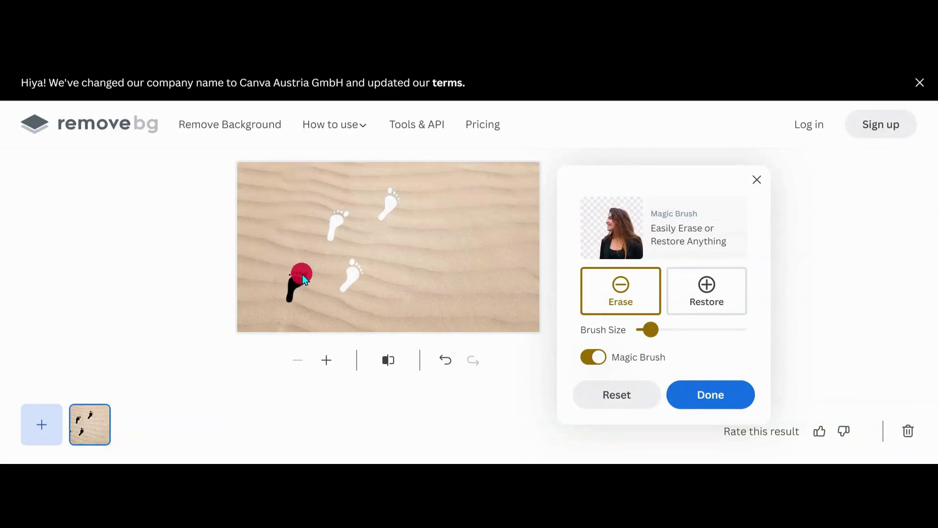
{"action": "left_click_drag", "start_coordinate": [300, 272], "coordinate": [283, 308]}
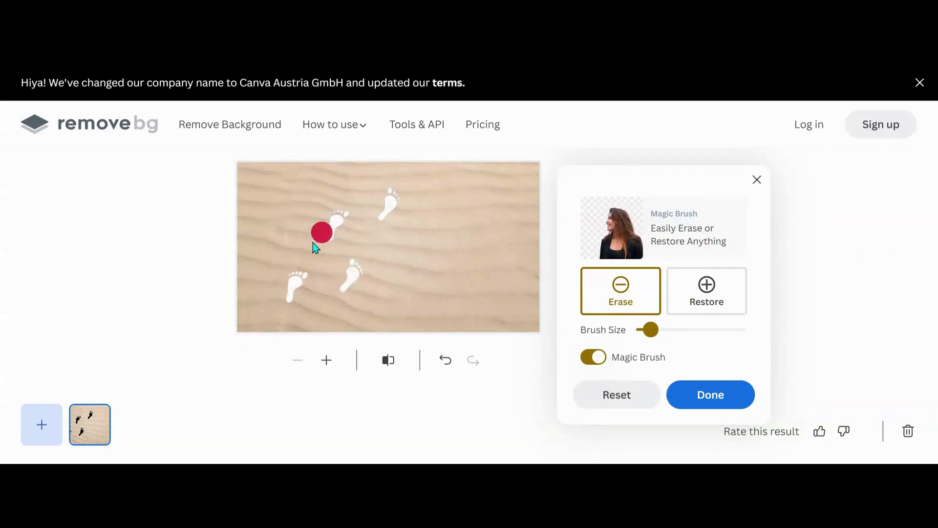
{"action": "left_click", "coordinate": [712, 399]}
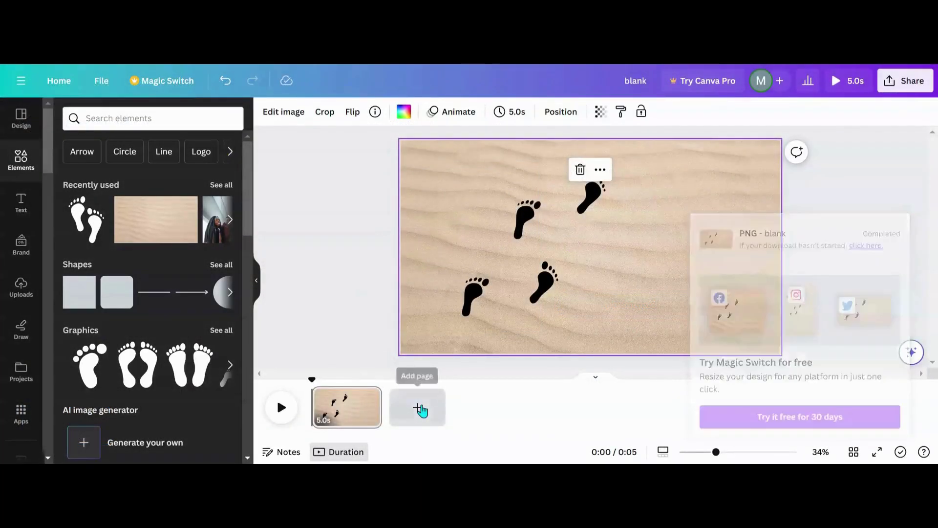
Step: Switch back to Canva, add a second page, and place the footprint cutout image on it, enlarged to fill the page
{"action": "left_click", "coordinate": [419, 409]}
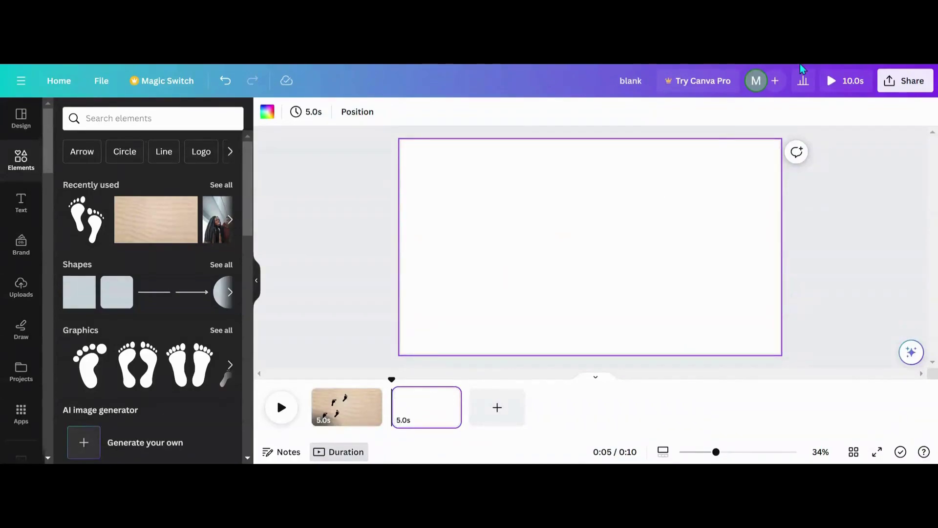
{"action": "left_click_drag", "start_coordinate": [801, 69], "coordinate": [590, 247]}
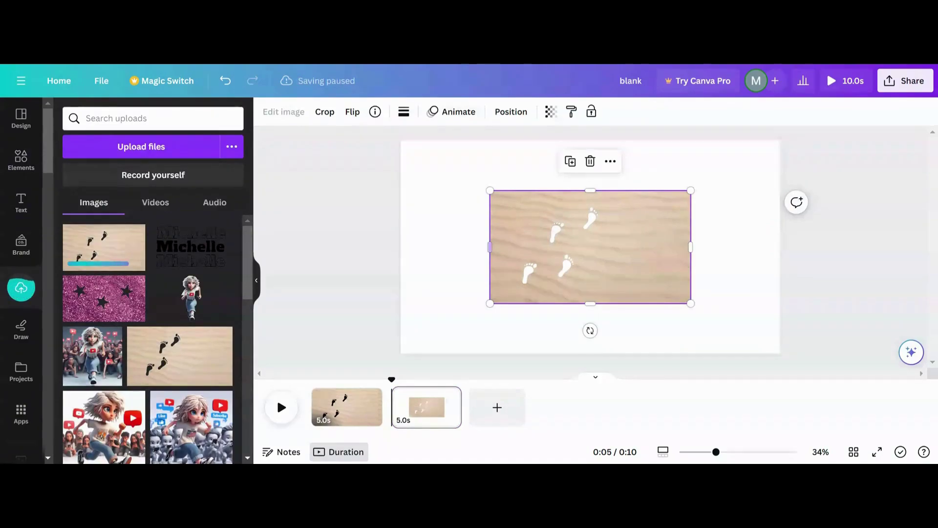
{"action": "left_click_drag", "start_coordinate": [490, 191], "coordinate": [396, 157]}
{"action": "left_click_drag", "start_coordinate": [689, 303], "coordinate": [775, 357]}
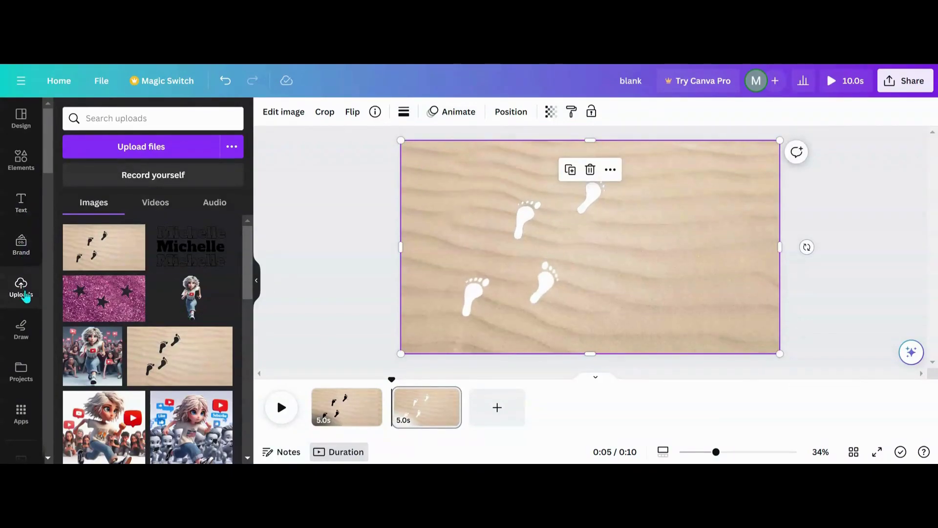
Step: Add the recently used plain sand image to the second page and enlarge it to cover the whole page
{"action": "left_click", "coordinate": [17, 165]}
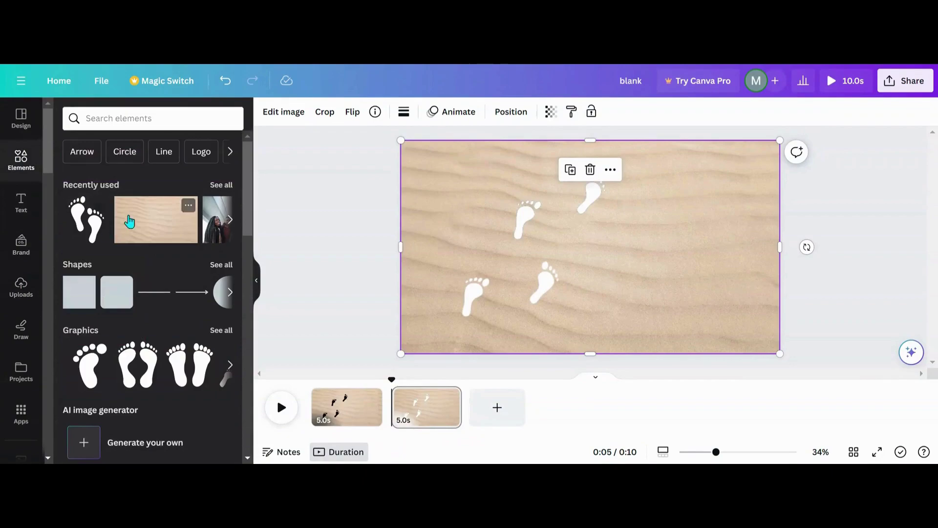
{"action": "left_click", "coordinate": [127, 218]}
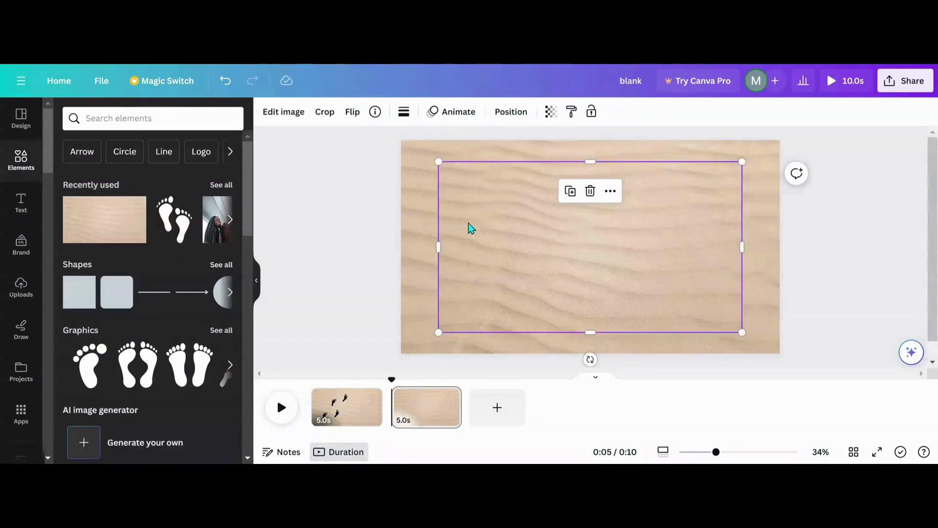
{"action": "left_click_drag", "start_coordinate": [470, 227], "coordinate": [432, 204]}
{"action": "left_click_drag", "start_coordinate": [705, 310], "coordinate": [775, 361]}
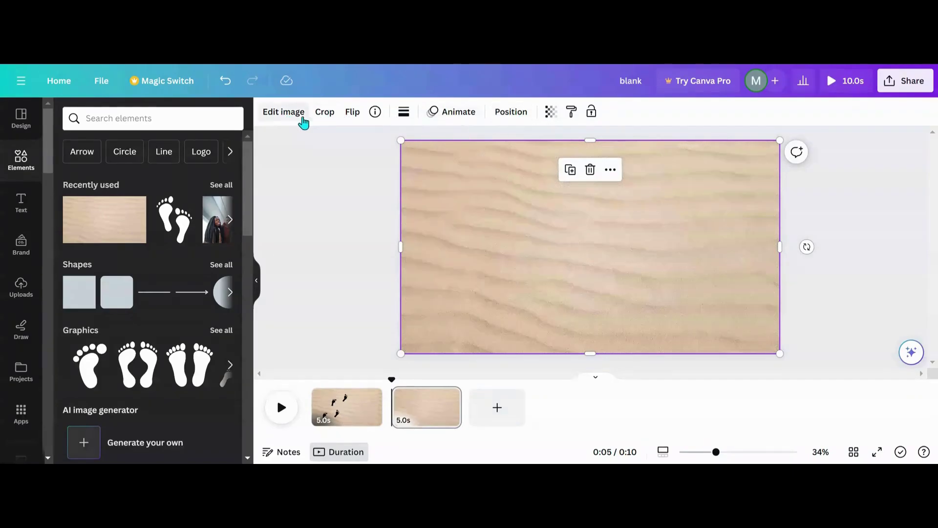
Step: Adjust the plain sand image by setting its brightness to -41 and increasing its blur slightly
{"action": "left_click", "coordinate": [287, 119]}
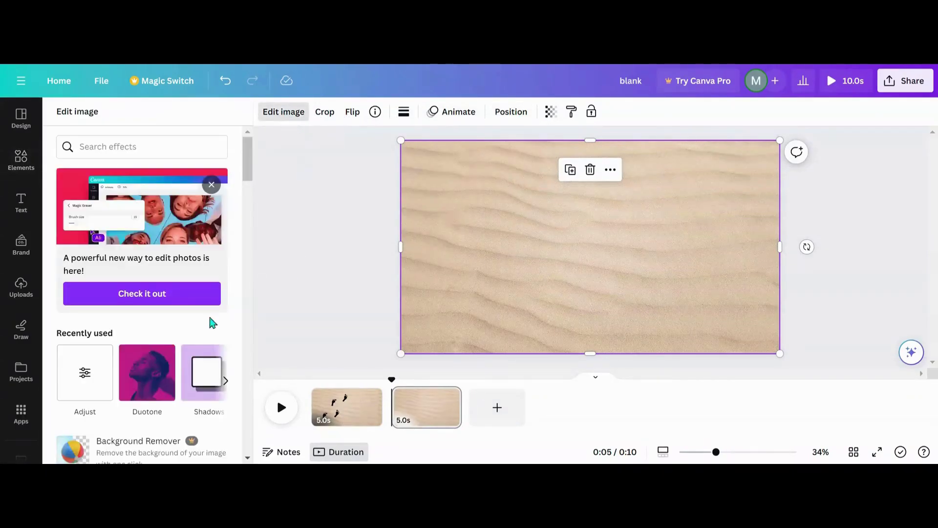
{"action": "left_click", "coordinate": [89, 371]}
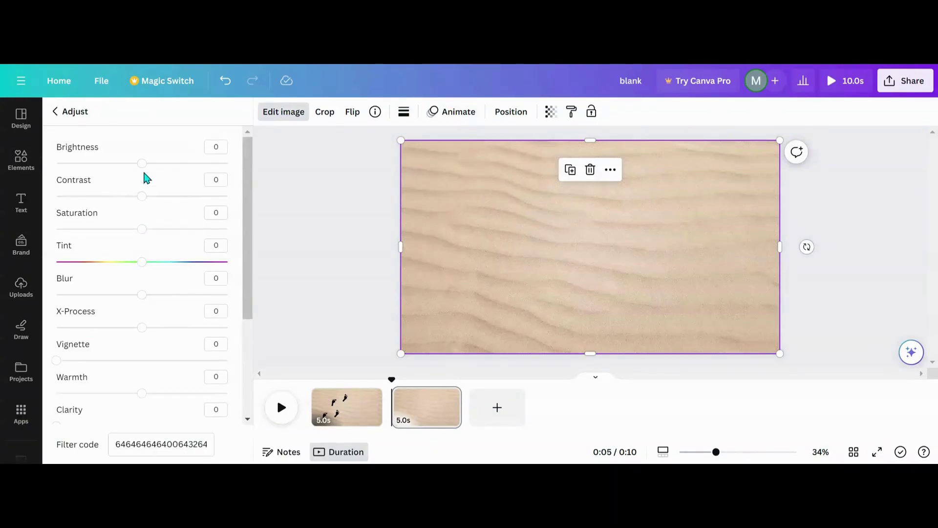
{"action": "left_click_drag", "start_coordinate": [141, 166], "coordinate": [107, 164]}
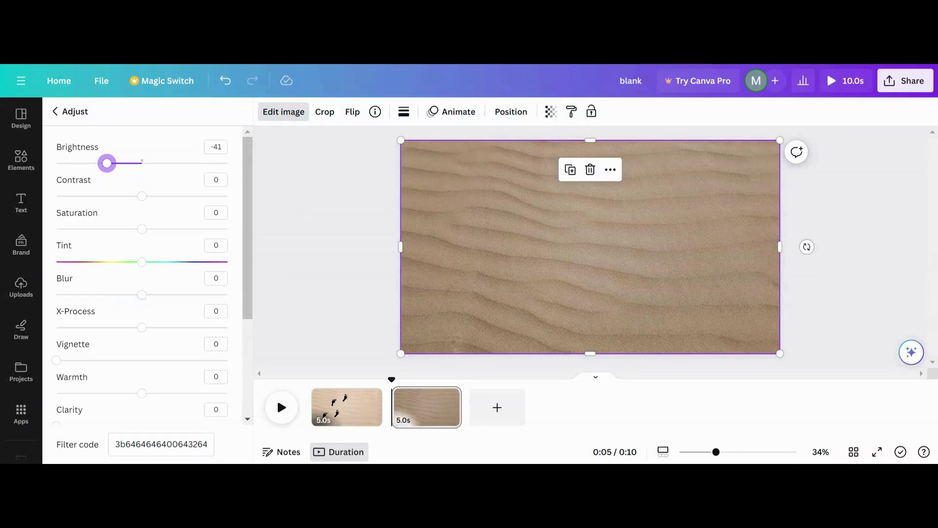
{"action": "left_click", "coordinate": [140, 296]}
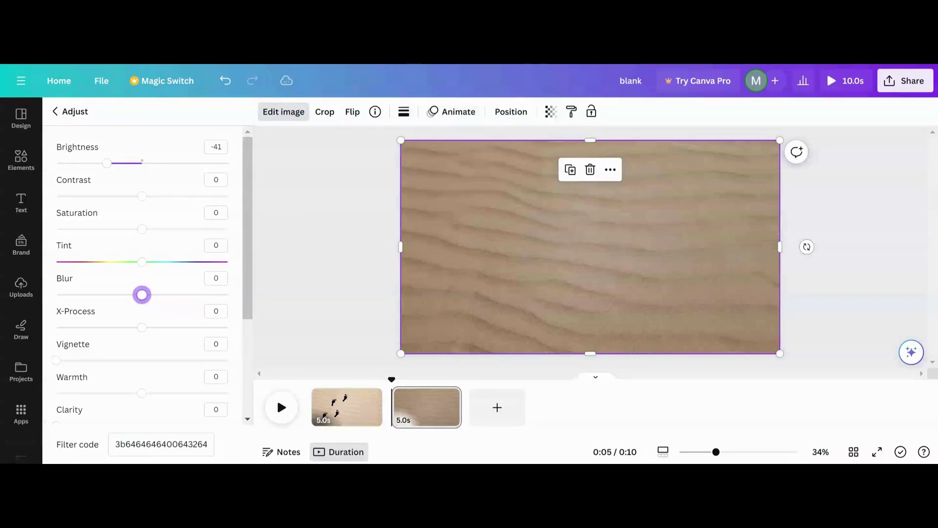
{"action": "left_click_drag", "start_coordinate": [142, 294], "coordinate": [164, 296]}
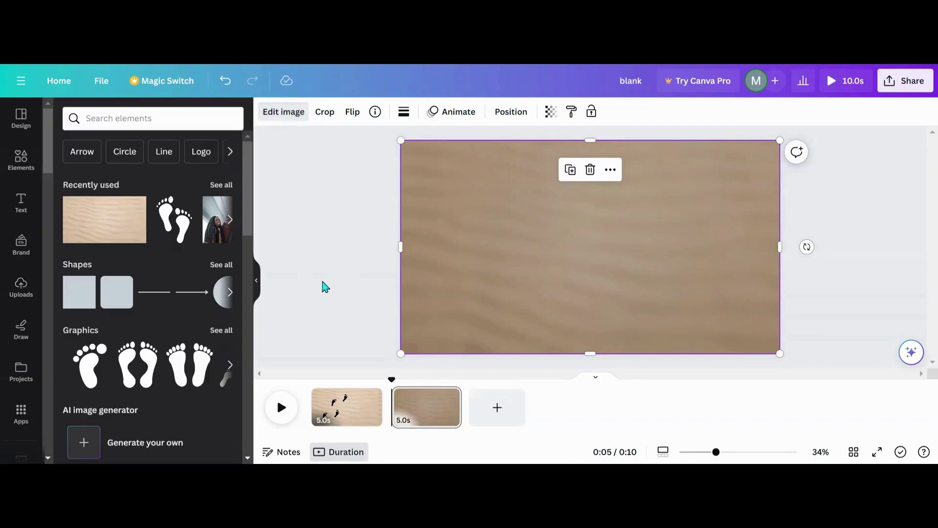
{"action": "key", "text": "Escape"}
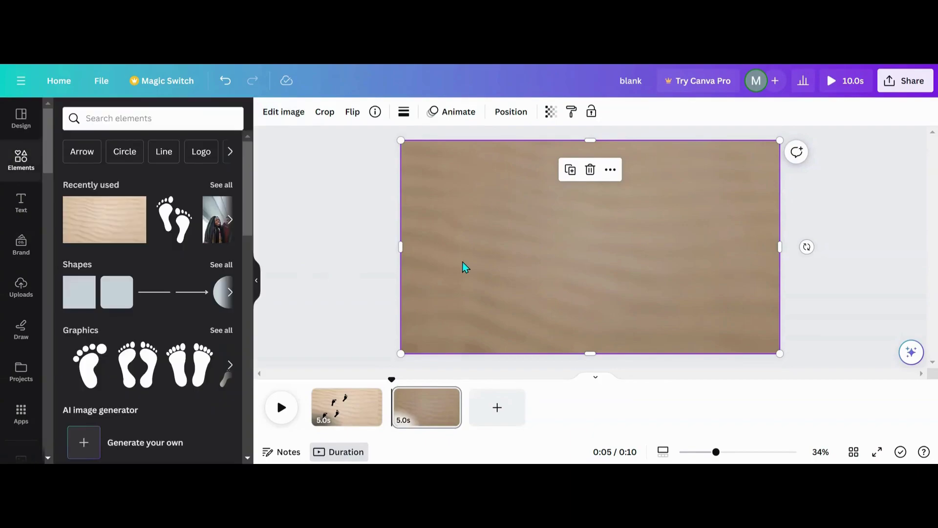
Step: Move the darkened sand layer beneath the footprint cutout layer
{"action": "left_click", "coordinate": [511, 112]}
{"action": "left_click", "coordinate": [197, 114]}
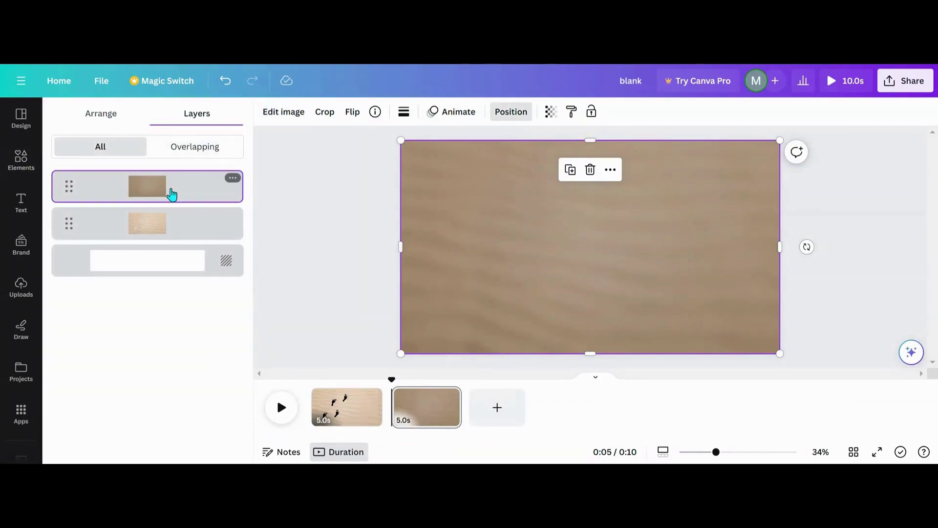
{"action": "left_click_drag", "start_coordinate": [171, 192], "coordinate": [171, 233]}
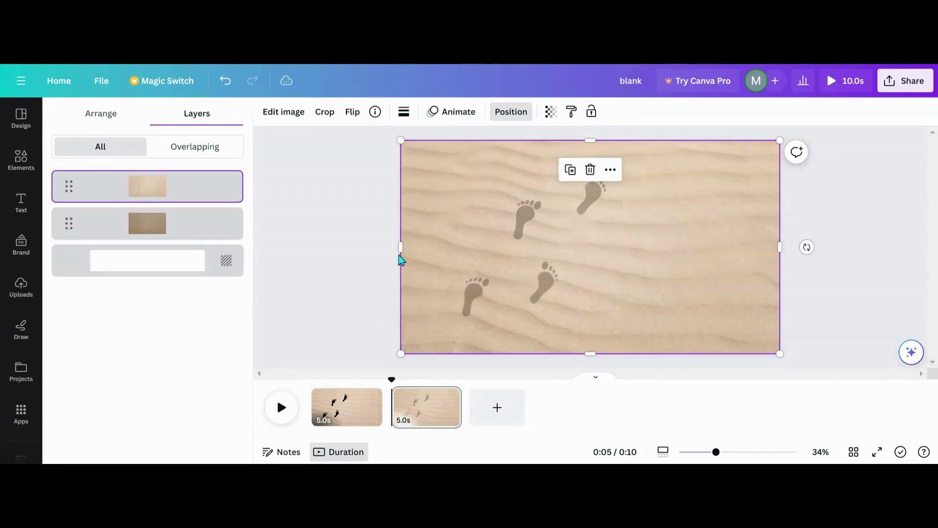
{"action": "key", "text": "Escape"}
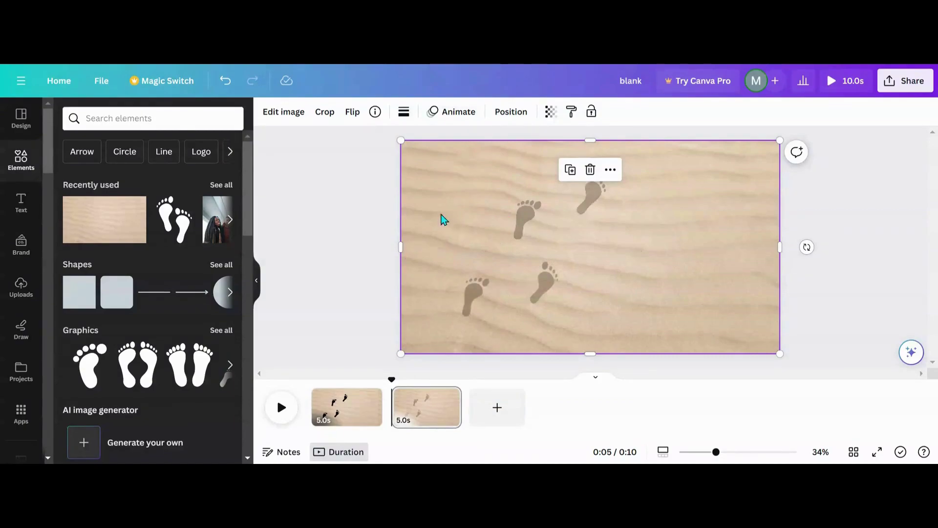
Step: Browse the image effects for the footprint cutout layer and add a Drop shadow to it
{"action": "left_click", "coordinate": [272, 116]}
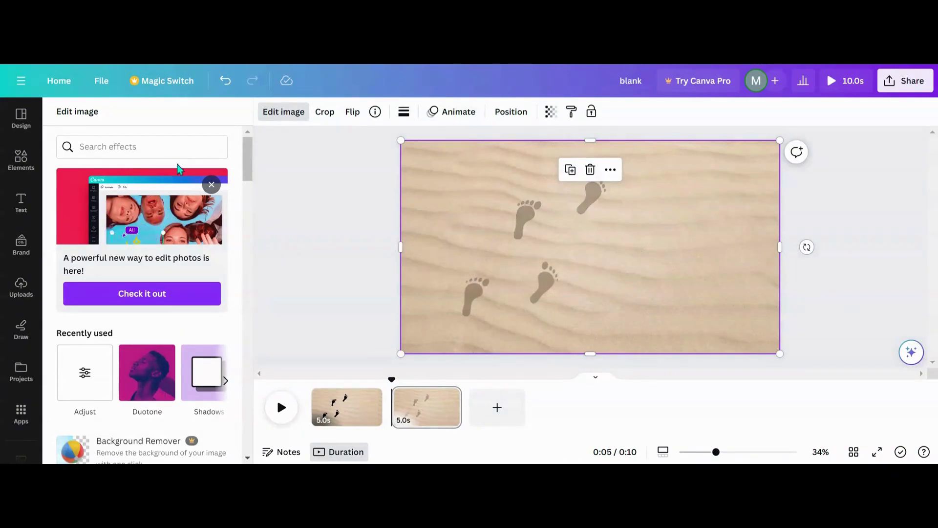
{"action": "scroll", "coordinate": [131, 311], "scroll_direction": "down", "scroll_amount": 15}
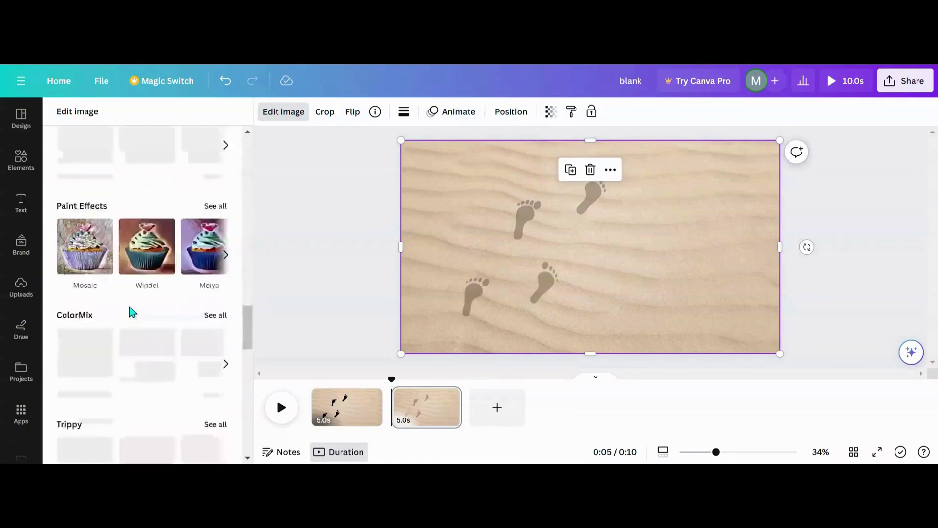
{"action": "scroll", "coordinate": [130, 310], "scroll_direction": "down", "scroll_amount": 5}
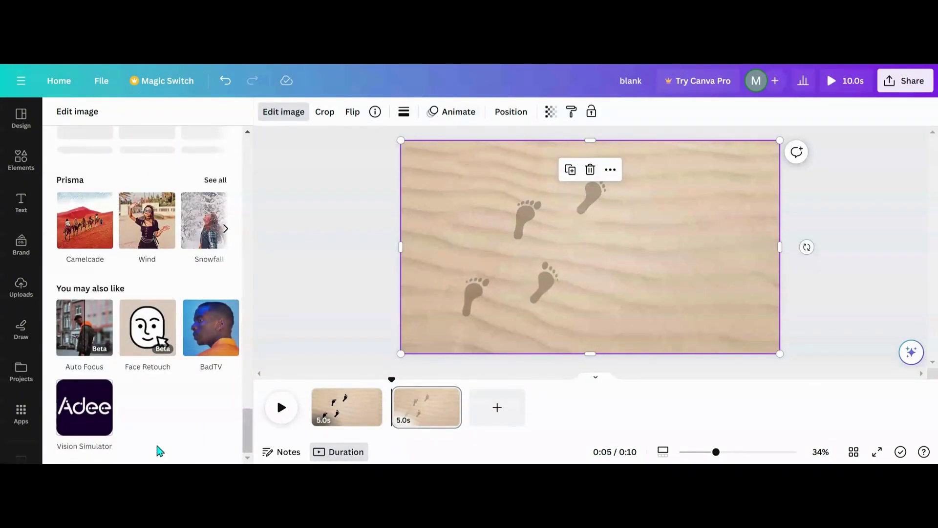
{"action": "scroll", "coordinate": [157, 444], "scroll_direction": "up", "scroll_amount": 15}
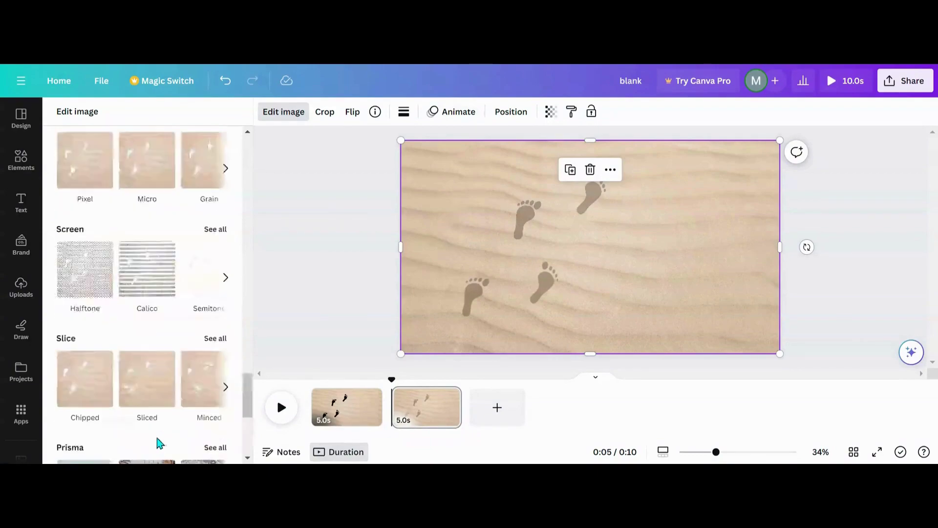
{"action": "scroll", "coordinate": [157, 443], "scroll_direction": "up", "scroll_amount": 4}
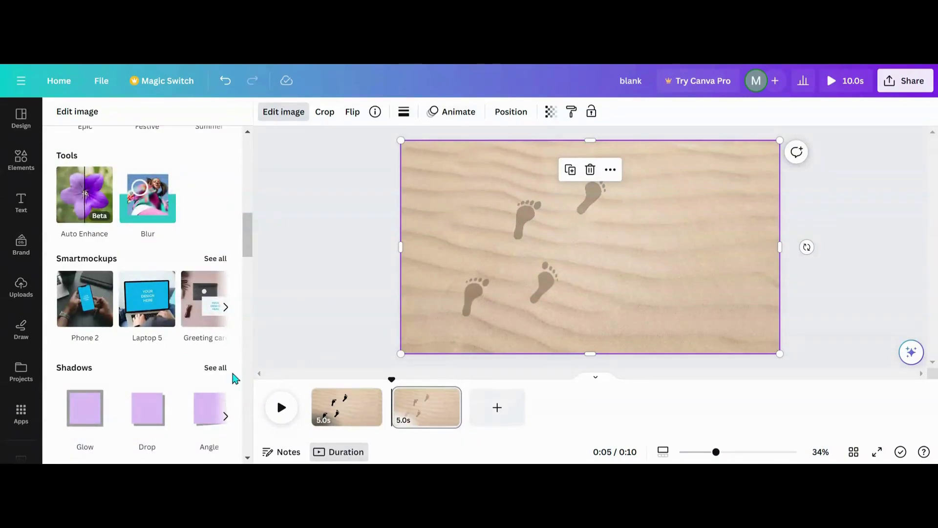
{"action": "scroll", "coordinate": [184, 377], "scroll_direction": "down", "scroll_amount": 1}
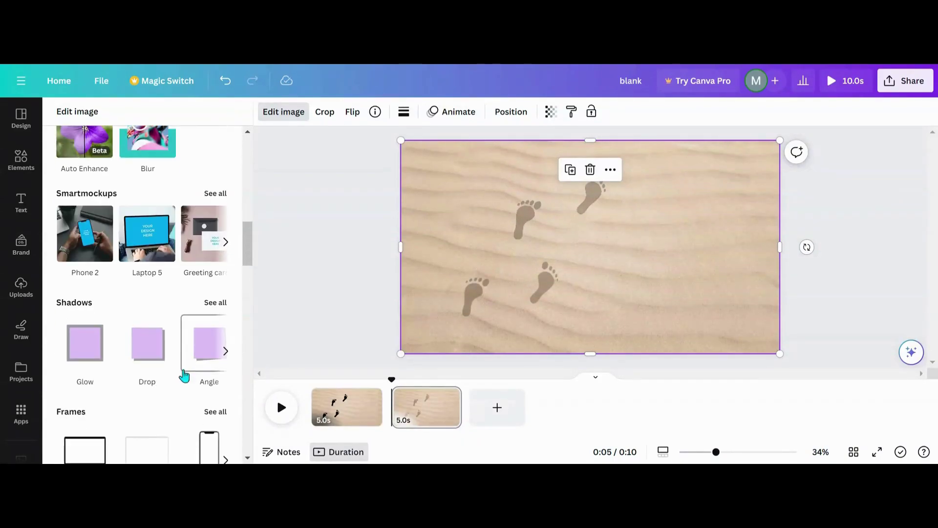
{"action": "left_click", "coordinate": [151, 356]}
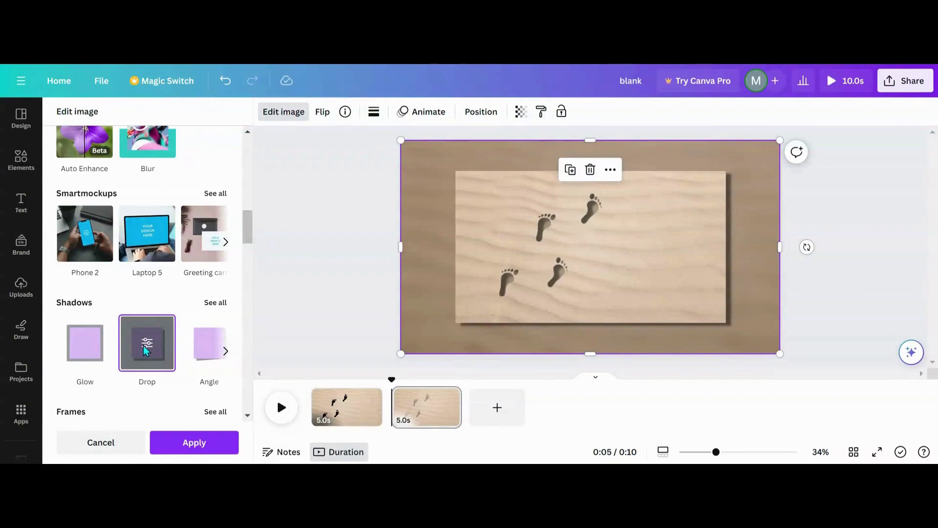
Step: Set the cutout's drop shadow direction to Right with offset 1 and blur 6, and apply it
{"action": "left_click", "coordinate": [143, 344]}
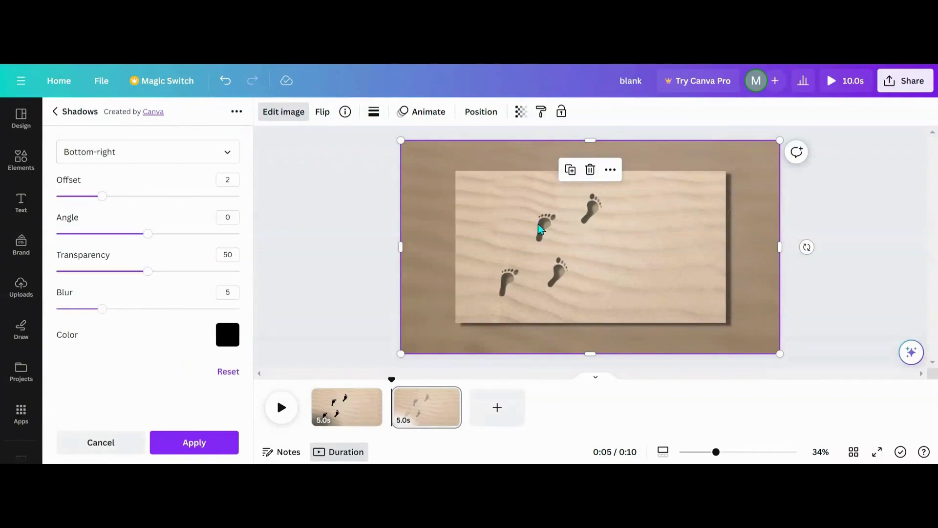
{"action": "left_click", "coordinate": [227, 155]}
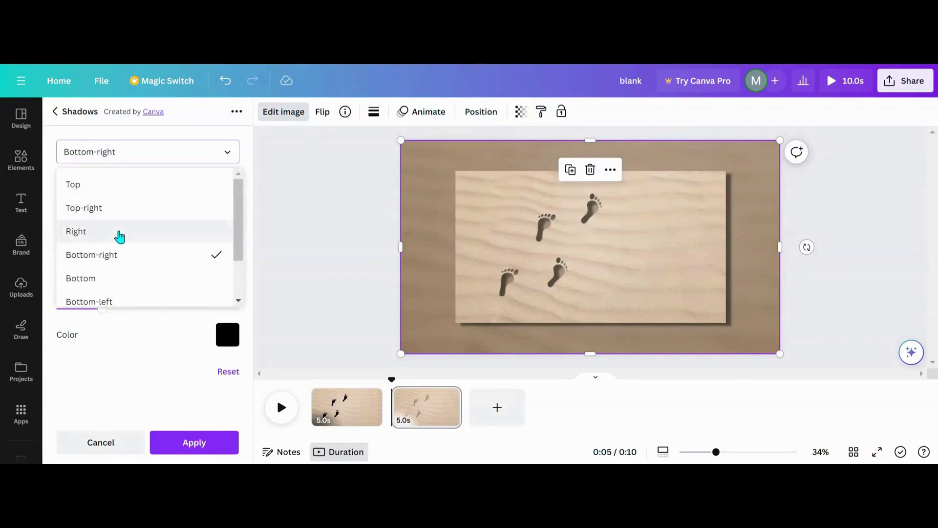
{"action": "left_click", "coordinate": [82, 234]}
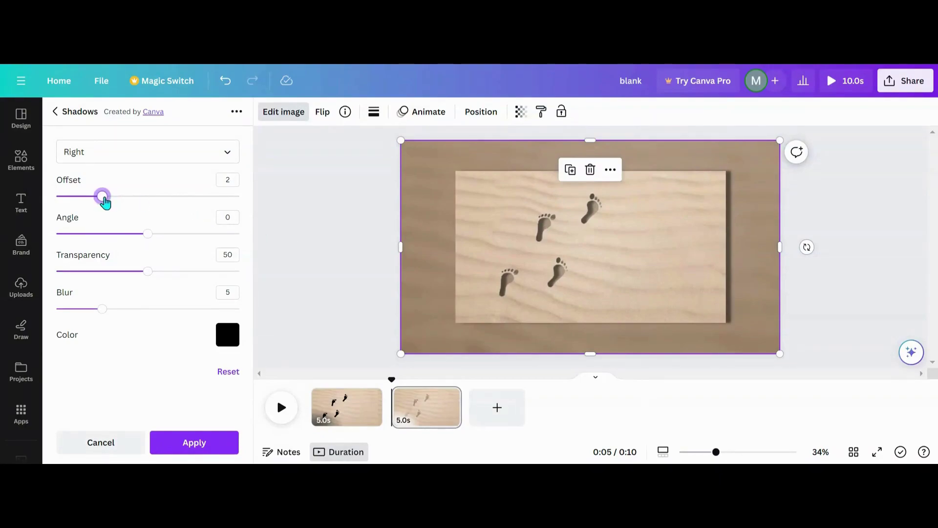
{"action": "left_click_drag", "start_coordinate": [102, 201], "coordinate": [90, 201]}
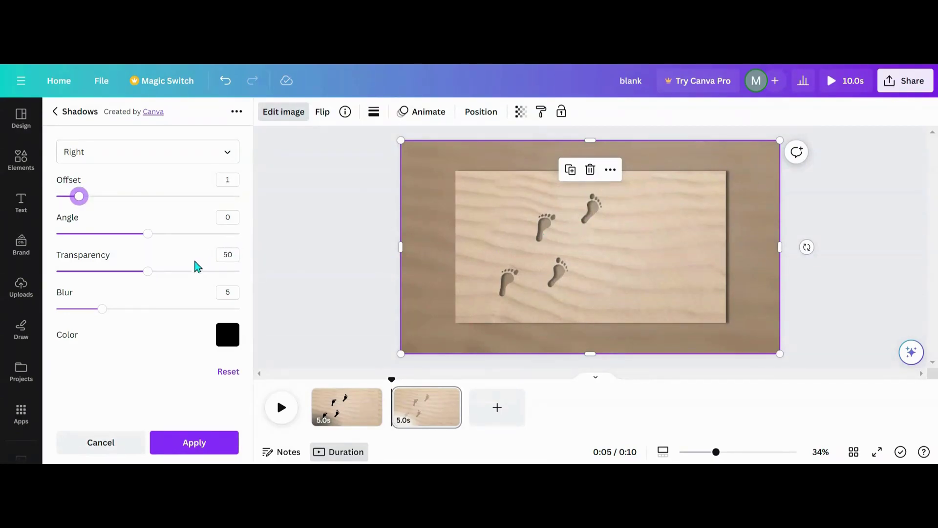
{"action": "left_click", "coordinate": [103, 310]}
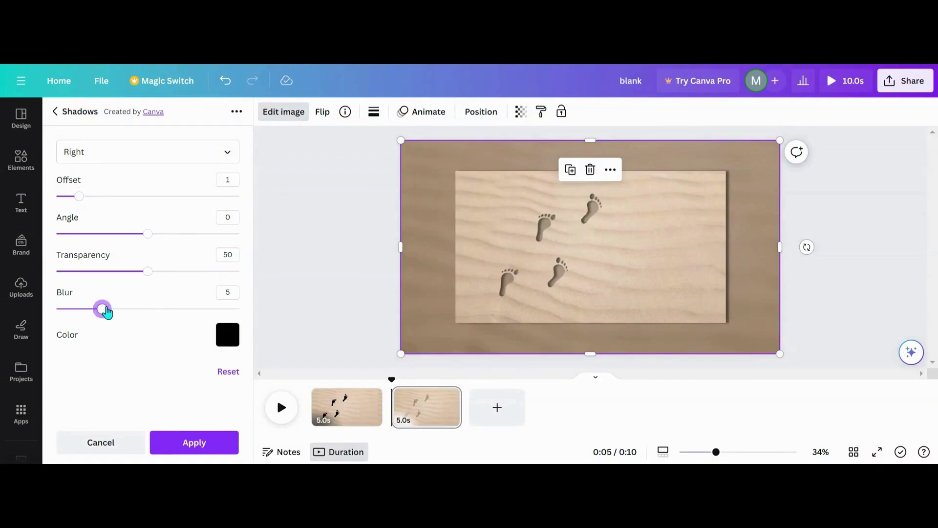
{"action": "left_click_drag", "start_coordinate": [106, 312], "coordinate": [115, 314]}
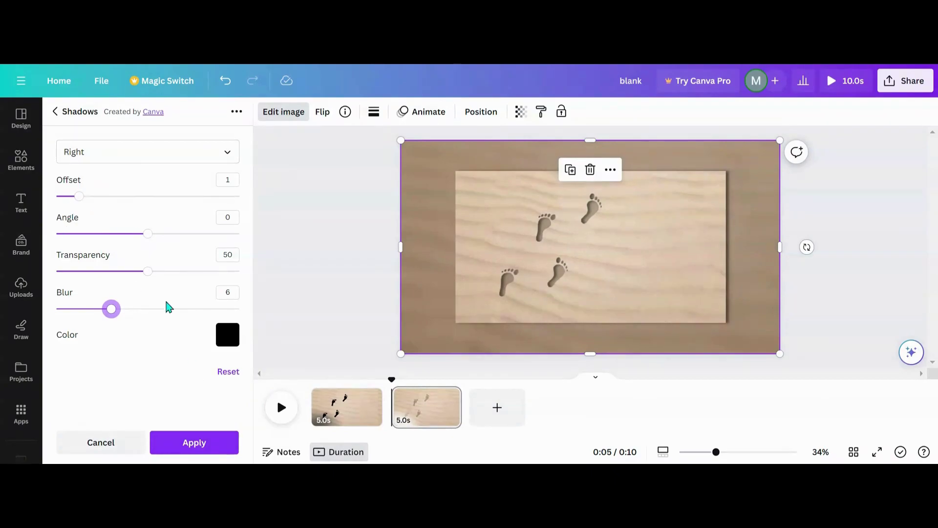
{"action": "left_click", "coordinate": [194, 443]}
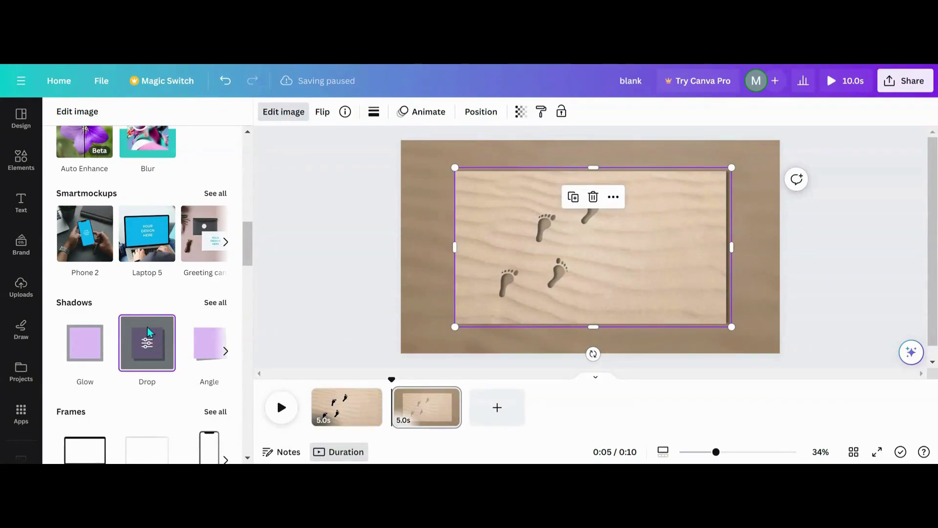
Step: Add a second Drop shadow to the footprint cutout with direction Left, offset 1, transparency 27 and blur 6
{"action": "left_click", "coordinate": [147, 343]}
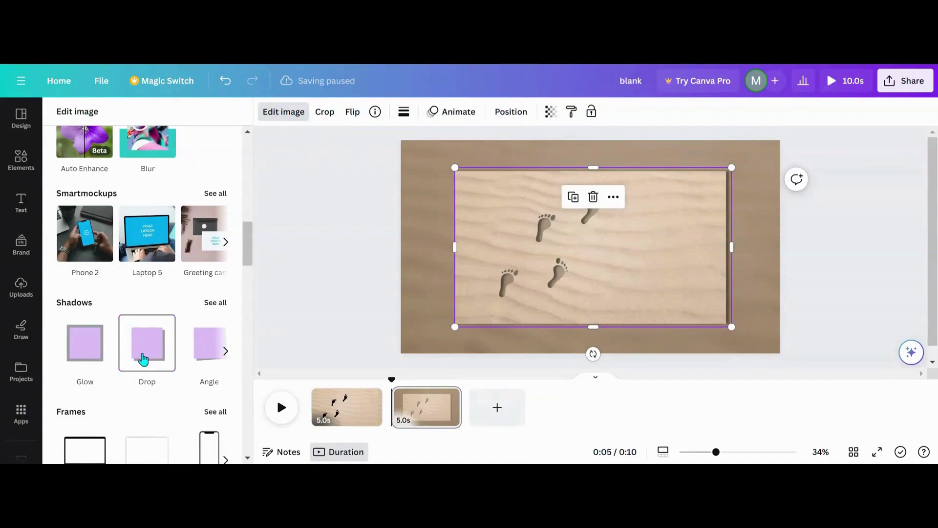
{"action": "left_click", "coordinate": [144, 350]}
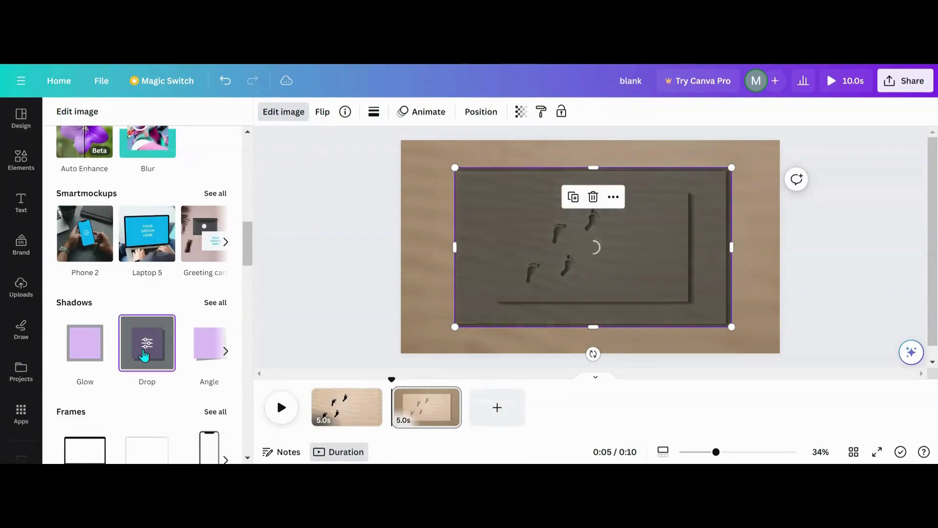
{"action": "left_click", "coordinate": [146, 346]}
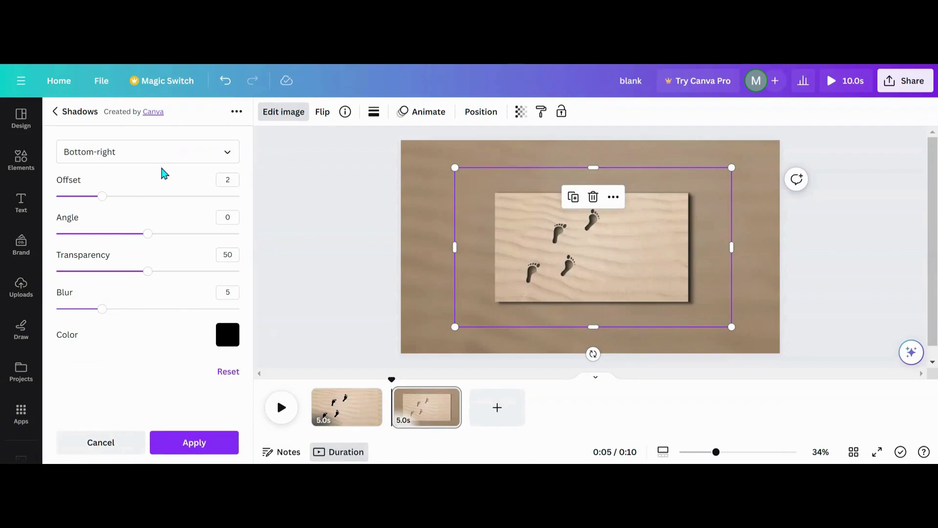
{"action": "left_click", "coordinate": [230, 154]}
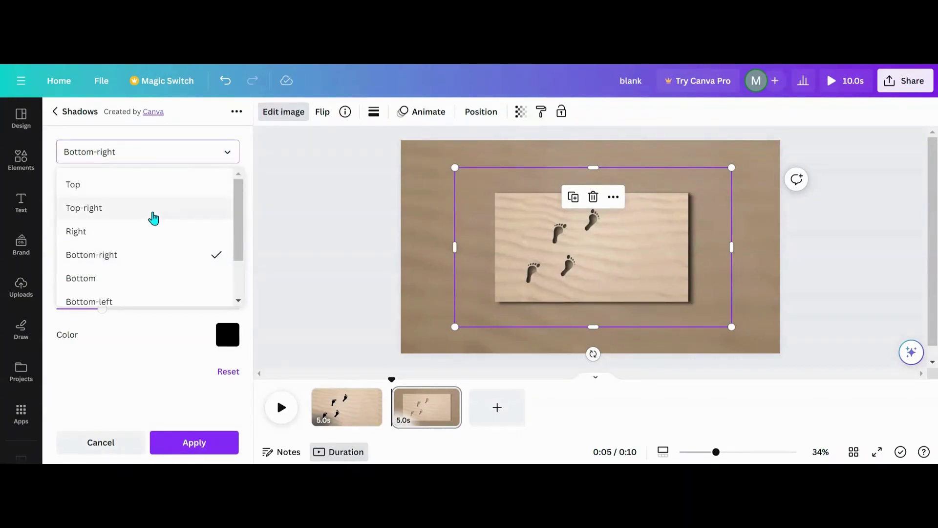
{"action": "scroll", "coordinate": [149, 217], "scroll_direction": "down", "scroll_amount": 2}
{"action": "left_click", "coordinate": [79, 267]}
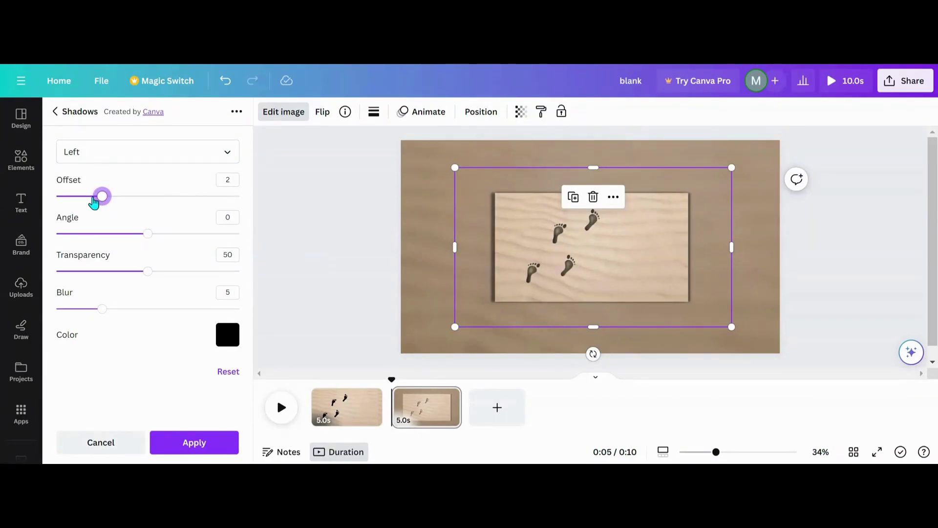
{"action": "left_click_drag", "start_coordinate": [98, 201], "coordinate": [89, 203]}
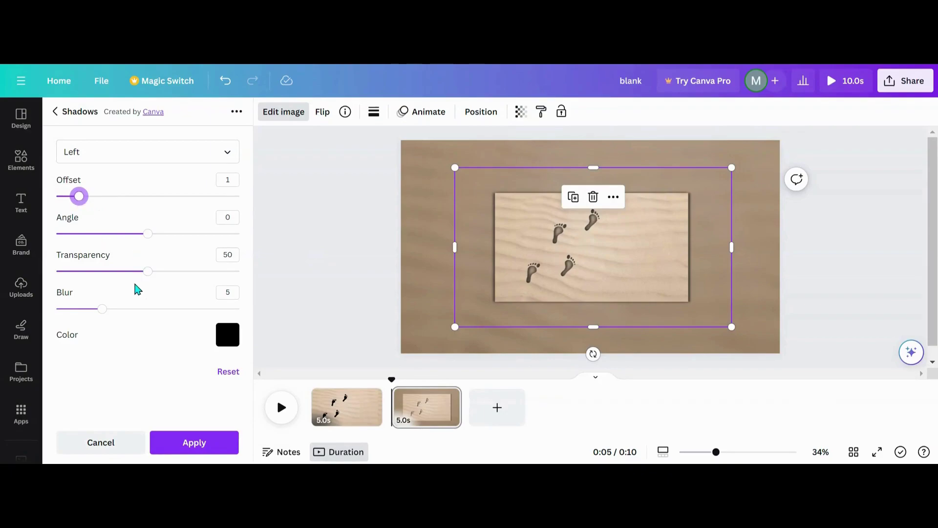
{"action": "left_click_drag", "start_coordinate": [145, 277], "coordinate": [107, 275]}
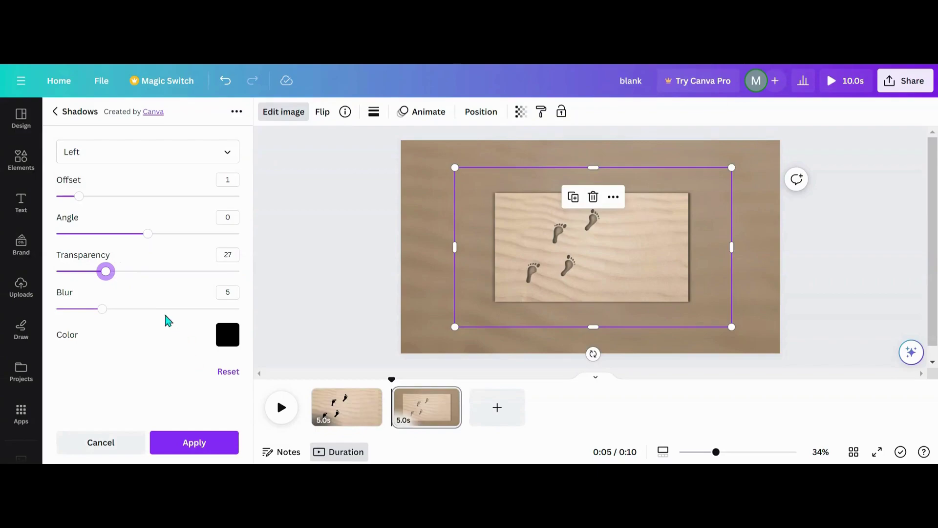
{"action": "left_click_drag", "start_coordinate": [99, 311], "coordinate": [110, 312]}
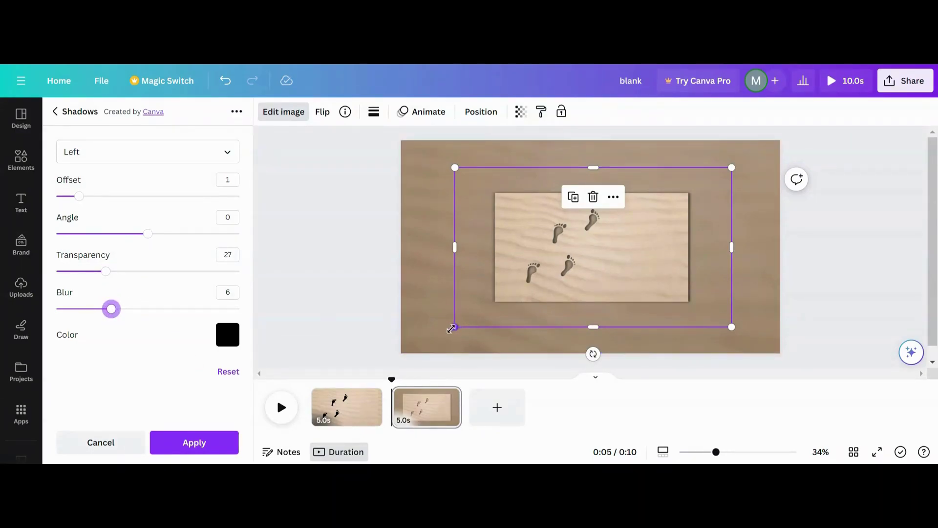
Step: Enlarge the footprint cutout's frame slightly beyond the page edges, and change its second shadow's color to white and apply it
{"action": "left_click_drag", "start_coordinate": [452, 329], "coordinate": [389, 364]}
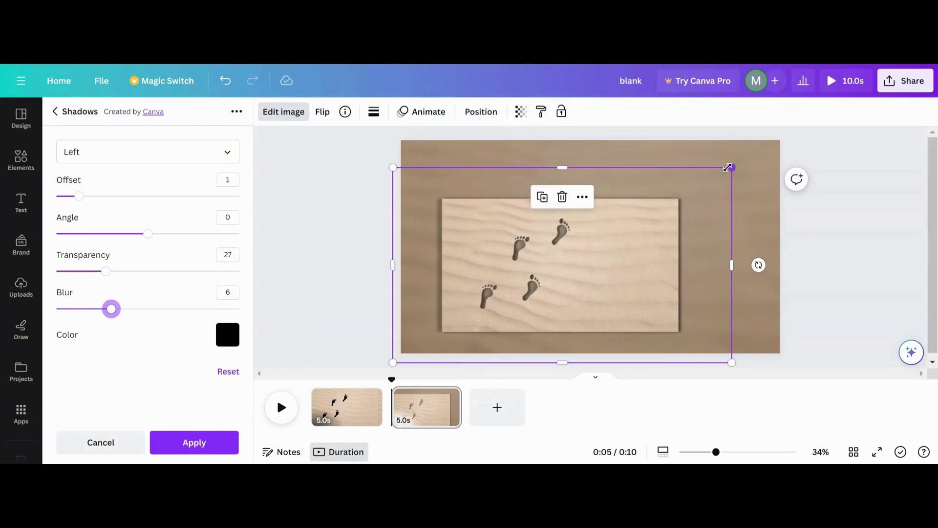
{"action": "left_click_drag", "start_coordinate": [732, 168], "coordinate": [785, 136]}
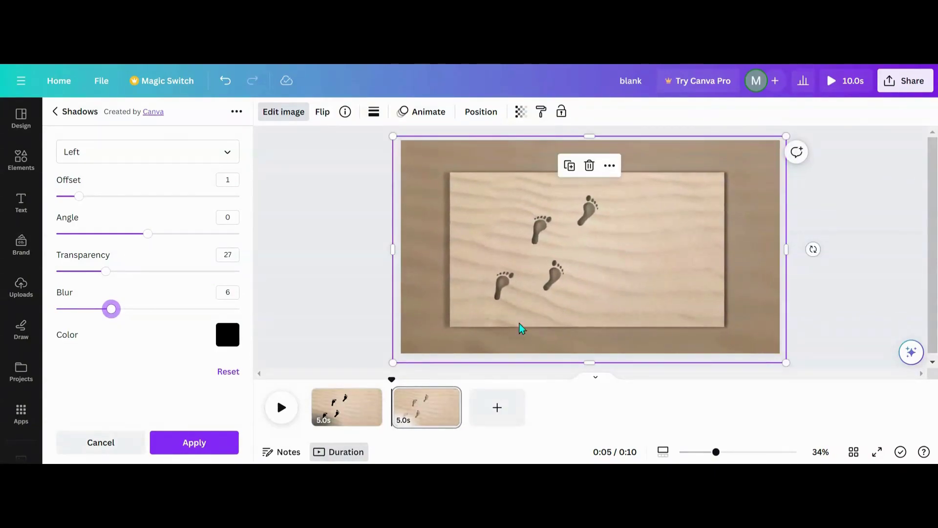
{"action": "left_click", "coordinate": [79, 196]}
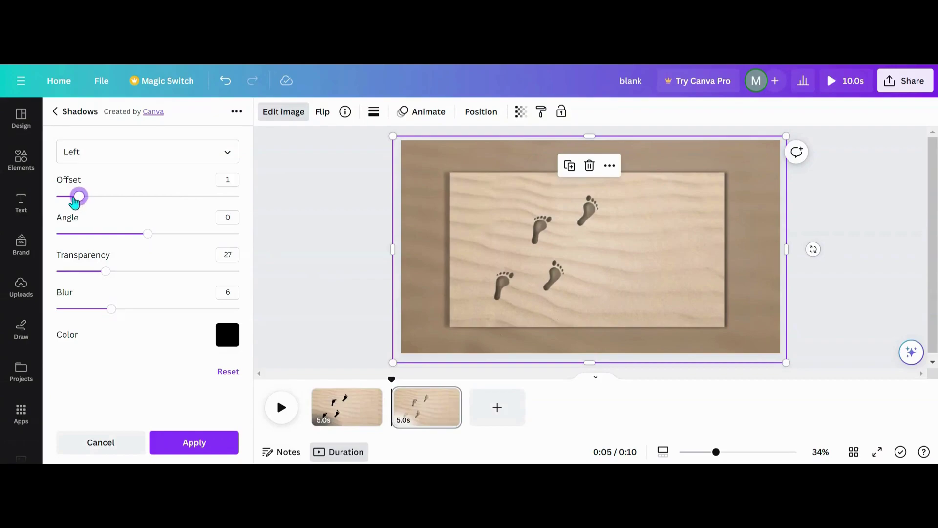
{"action": "left_click_drag", "start_coordinate": [72, 201], "coordinate": [72, 202]}
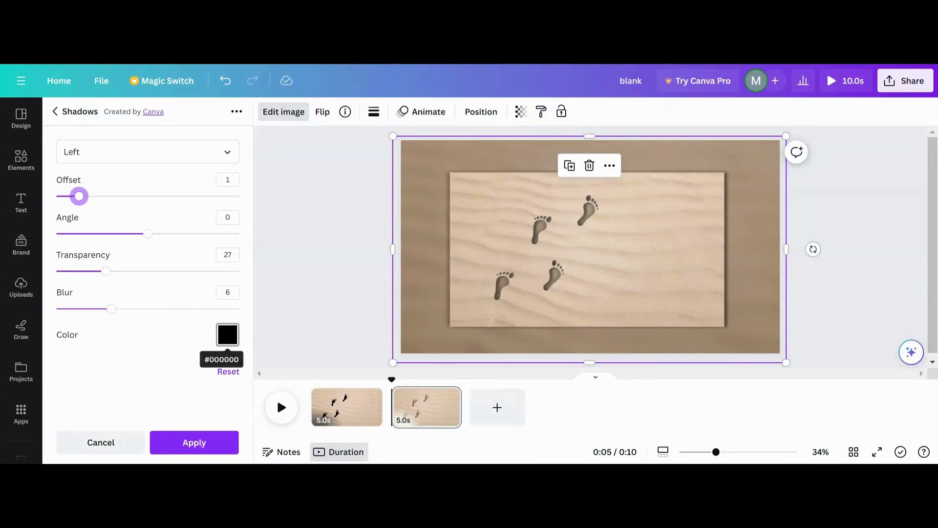
{"action": "left_click", "coordinate": [227, 334]}
{"action": "left_click", "coordinate": [288, 194]}
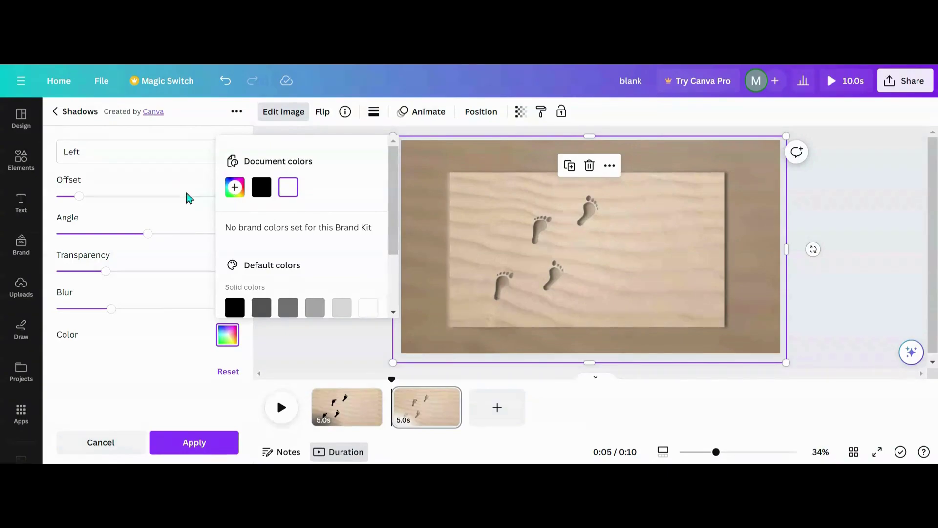
{"action": "left_click", "coordinate": [188, 453]}
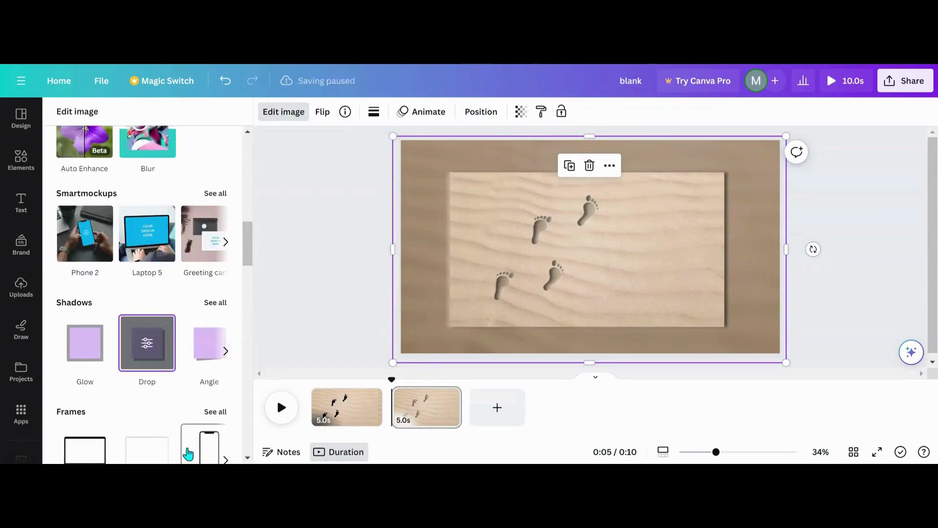
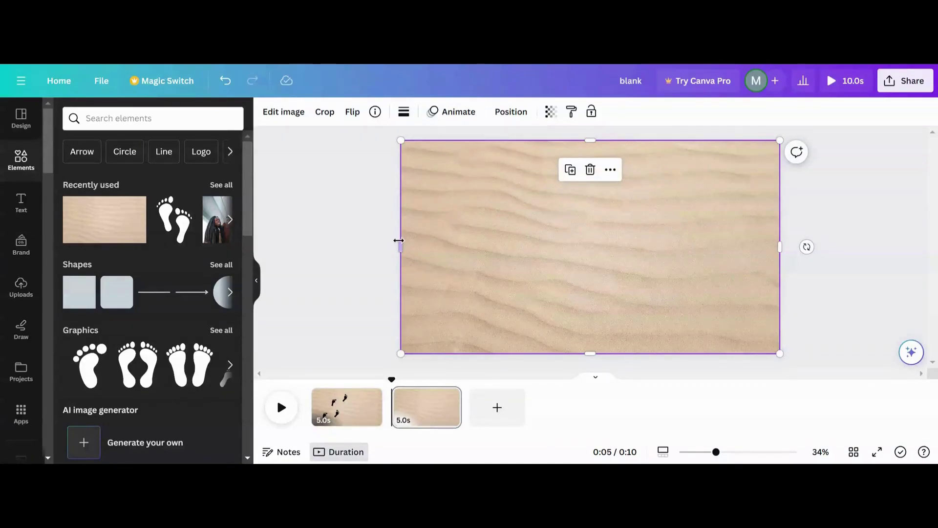
Step: Crop the plain sand cover layer from its left edge to check the footprints beneath, and restore it to the full page
{"action": "left_click_drag", "start_coordinate": [399, 244], "coordinate": [413, 243]}
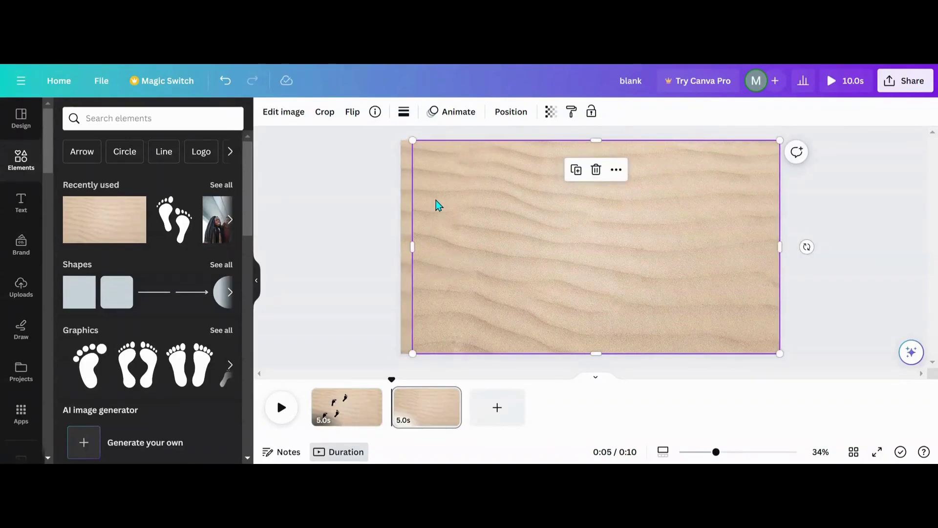
{"action": "left_click_drag", "start_coordinate": [436, 203], "coordinate": [436, 200]}
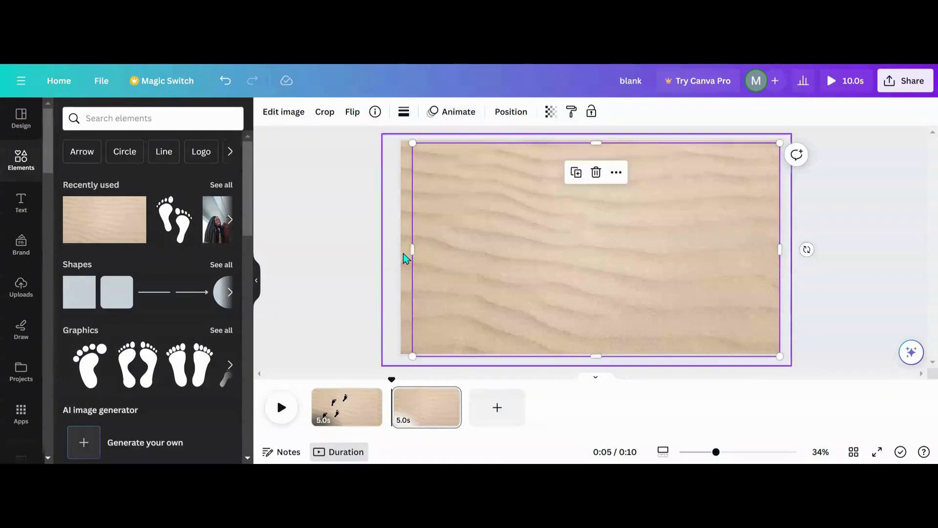
{"action": "left_click_drag", "start_coordinate": [413, 250], "coordinate": [483, 255]}
{"action": "left_click", "coordinate": [343, 277]}
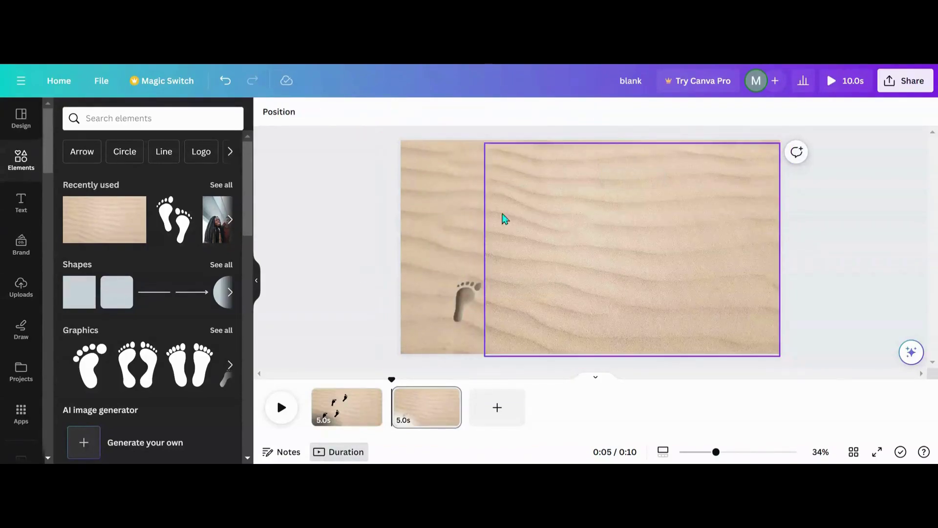
{"action": "left_click", "coordinate": [490, 243]}
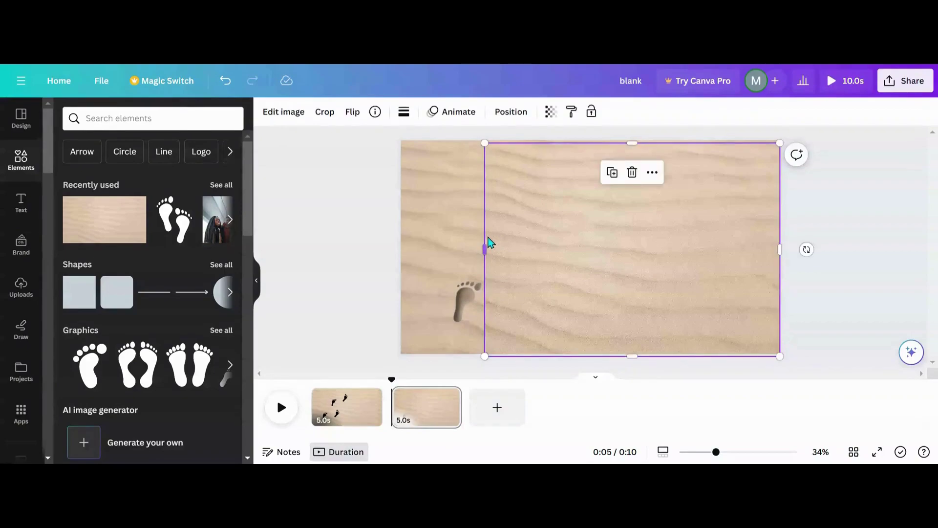
{"action": "left_click_drag", "start_coordinate": [482, 250], "coordinate": [401, 250]}
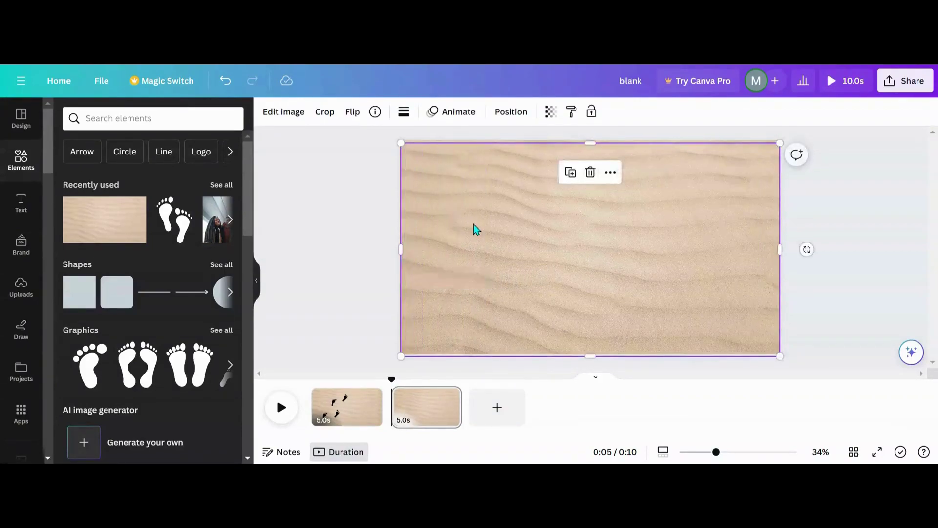
{"action": "left_click_drag", "start_coordinate": [475, 225], "coordinate": [474, 223]}
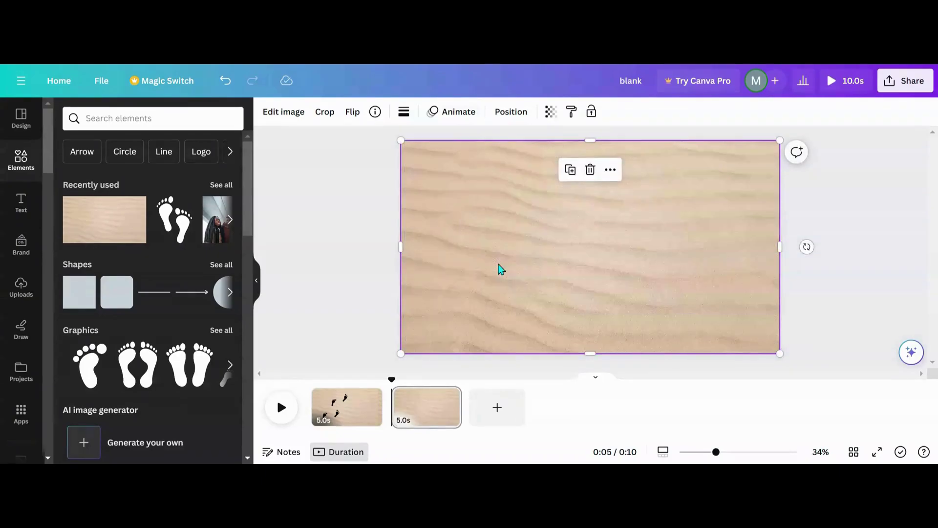
Step: Crop the plain sand cover from its left side until the first footprint is exposed, and enlarge it slightly past the page's lower edge
{"action": "left_click_drag", "start_coordinate": [401, 247], "coordinate": [493, 250]}
{"action": "left_click", "coordinate": [369, 277]}
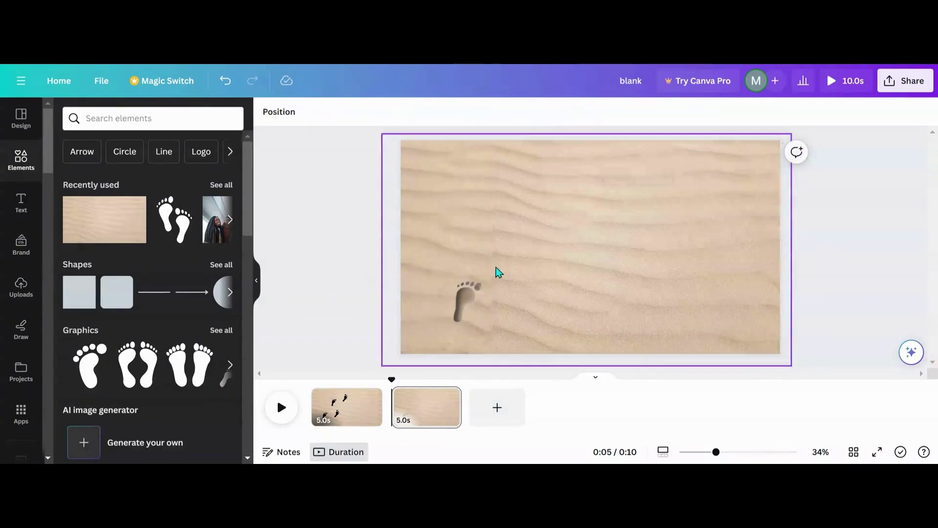
{"action": "left_click", "coordinate": [500, 317]}
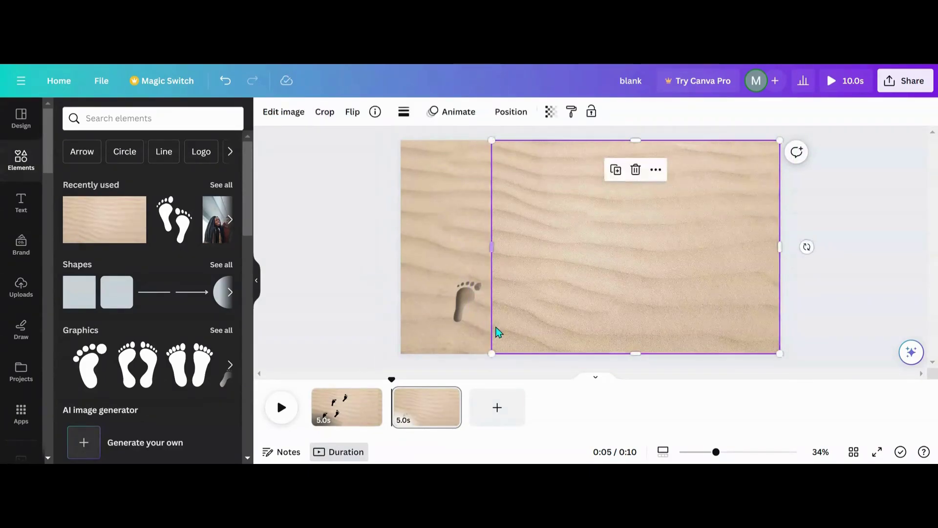
{"action": "left_click_drag", "start_coordinate": [493, 353], "coordinate": [486, 356]}
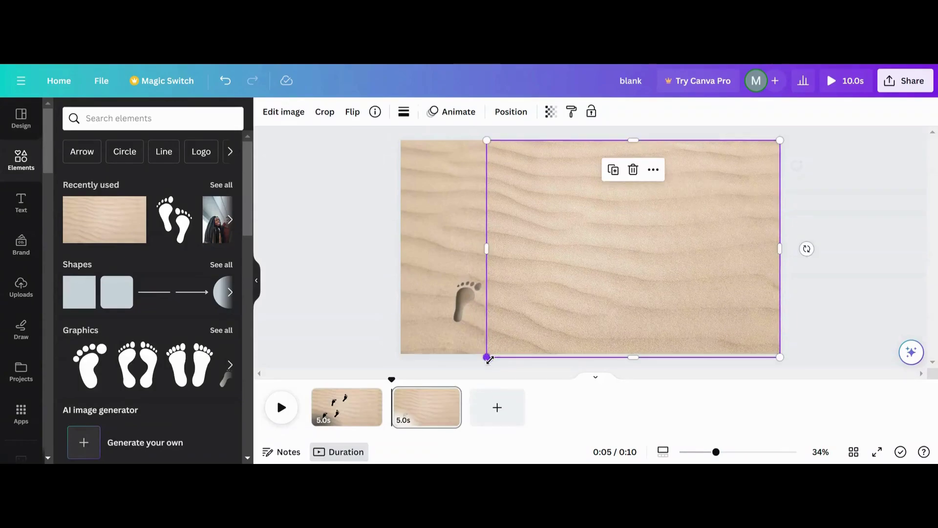
{"action": "left_click", "coordinate": [423, 341]}
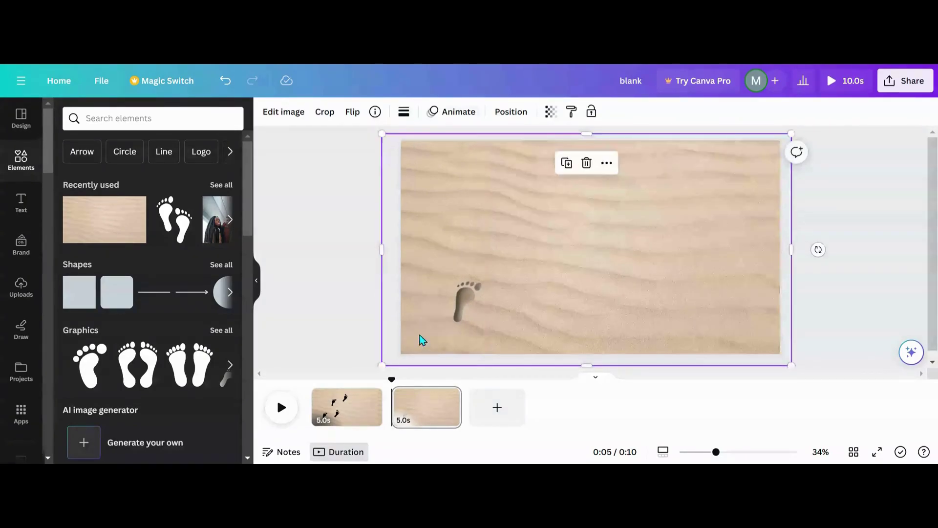
{"action": "left_click", "coordinate": [508, 317]}
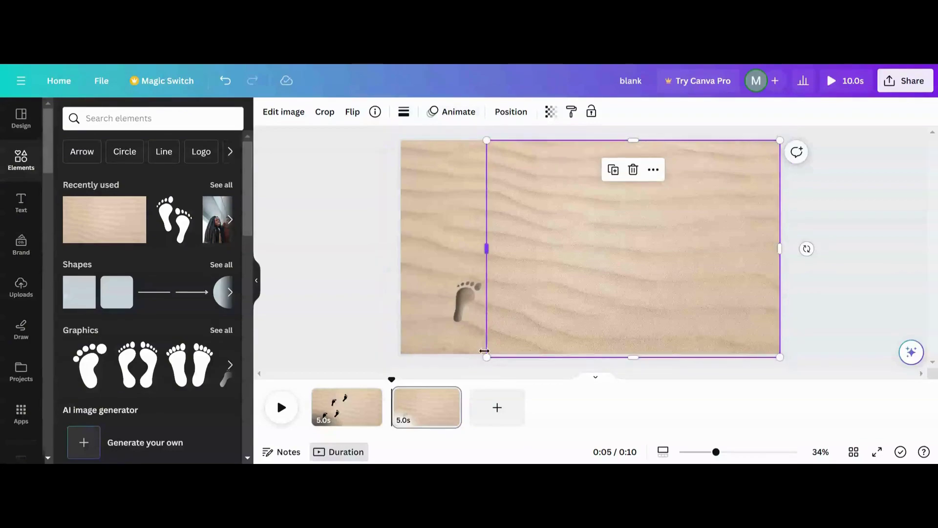
{"action": "left_click_drag", "start_coordinate": [485, 358], "coordinate": [483, 360]}
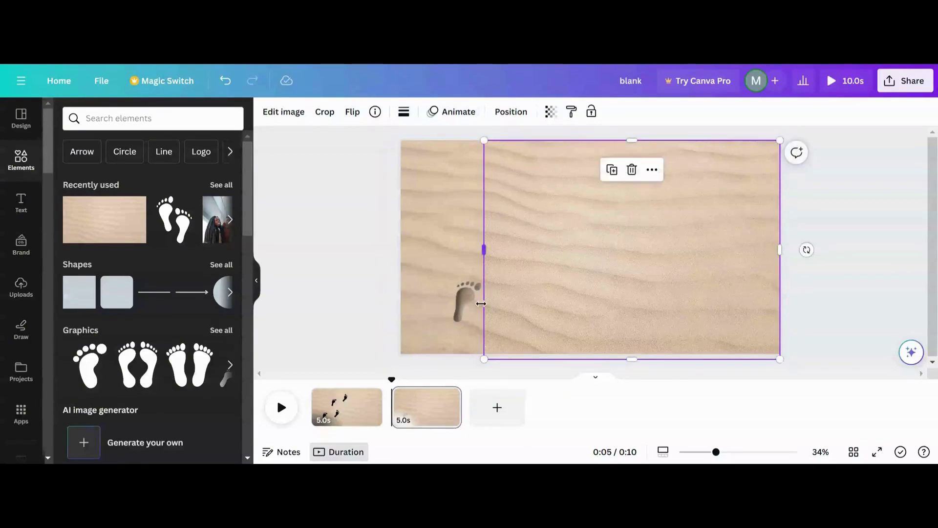
Step: Duplicate the cropped sand cover and align the copy over the original, slightly past the page's right edge
{"action": "left_click", "coordinate": [408, 236]}
{"action": "left_click", "coordinate": [540, 231]}
{"action": "left_click", "coordinate": [356, 272]}
{"action": "left_click", "coordinate": [506, 259]}
{"action": "left_click", "coordinate": [609, 171]}
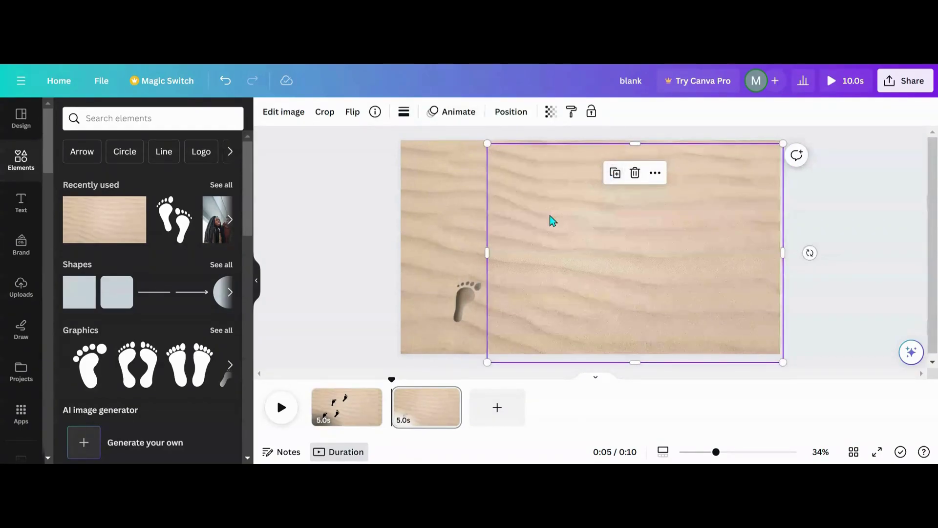
{"action": "left_click_drag", "start_coordinate": [553, 220], "coordinate": [550, 215]}
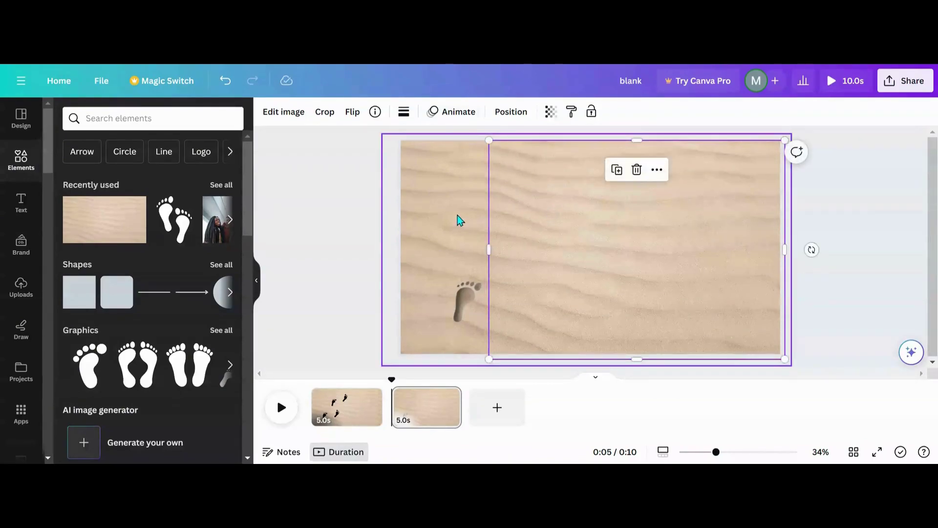
Step: Extend the duplicated sand cover's left edge until it hides the first footprint
{"action": "left_click", "coordinate": [511, 114]}
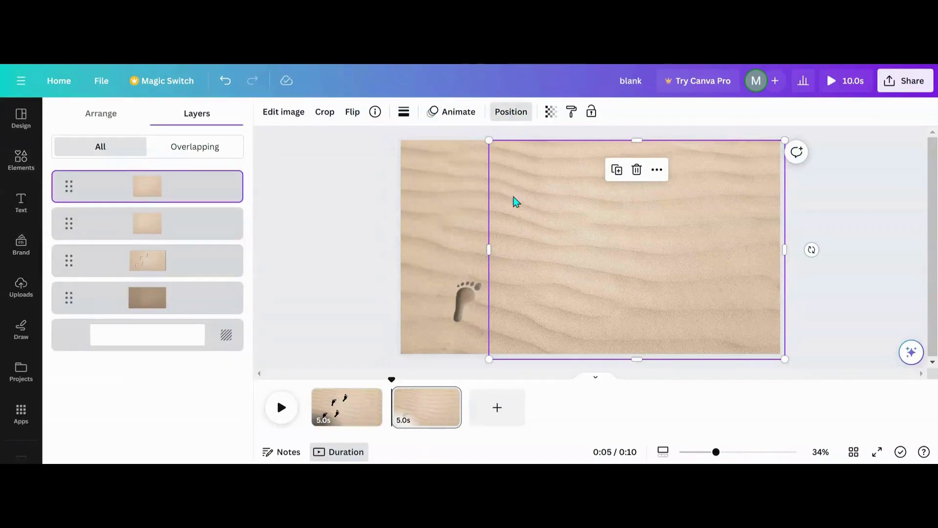
{"action": "left_click", "coordinate": [352, 272]}
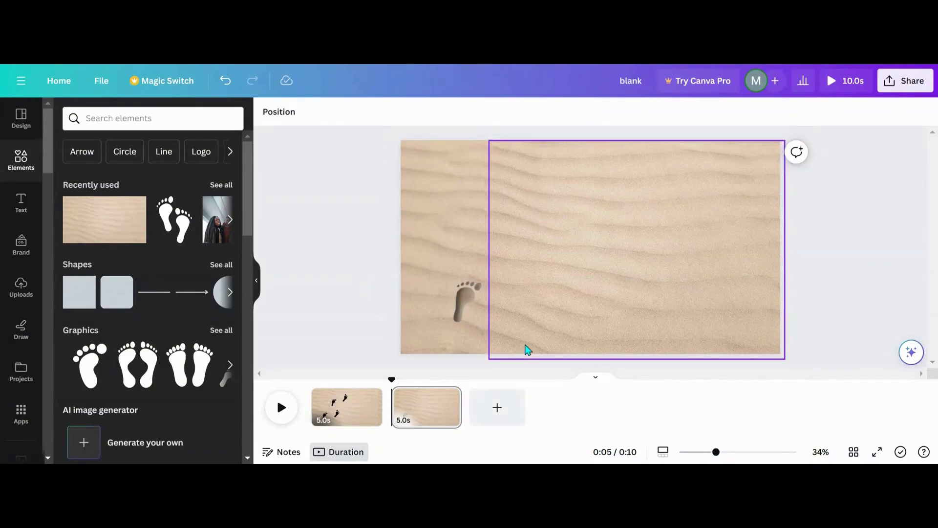
{"action": "left_click", "coordinate": [518, 283]}
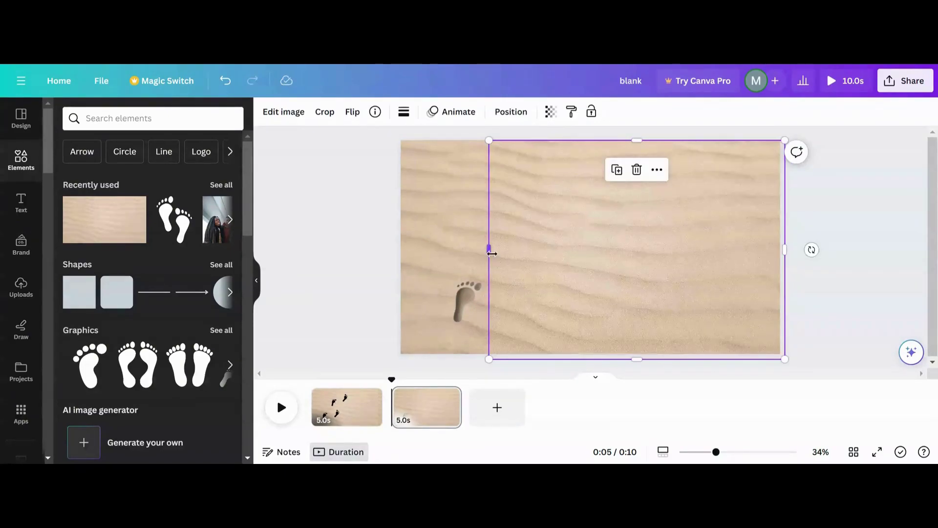
{"action": "left_click_drag", "start_coordinate": [492, 253], "coordinate": [444, 250]}
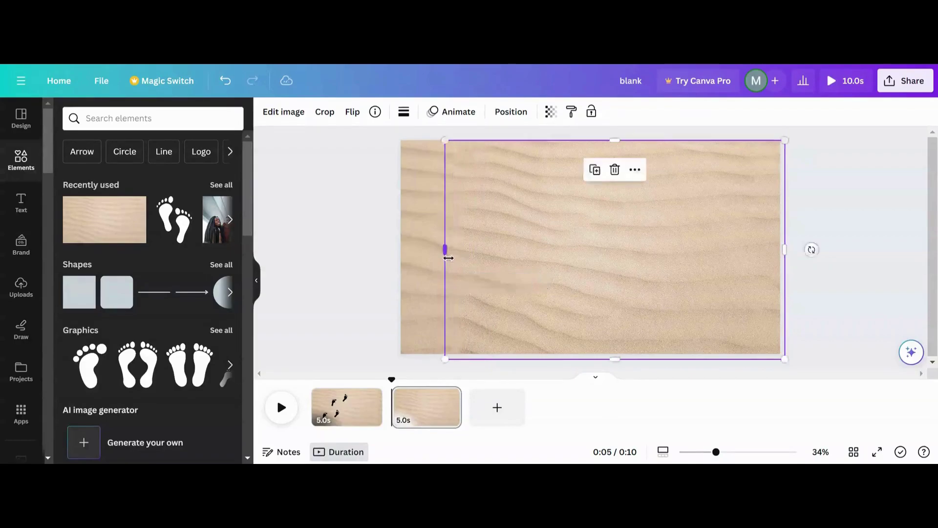
Step: Delete the first page with the black footprints, and duplicate the remaining plain sand page
{"action": "left_click", "coordinate": [369, 396]}
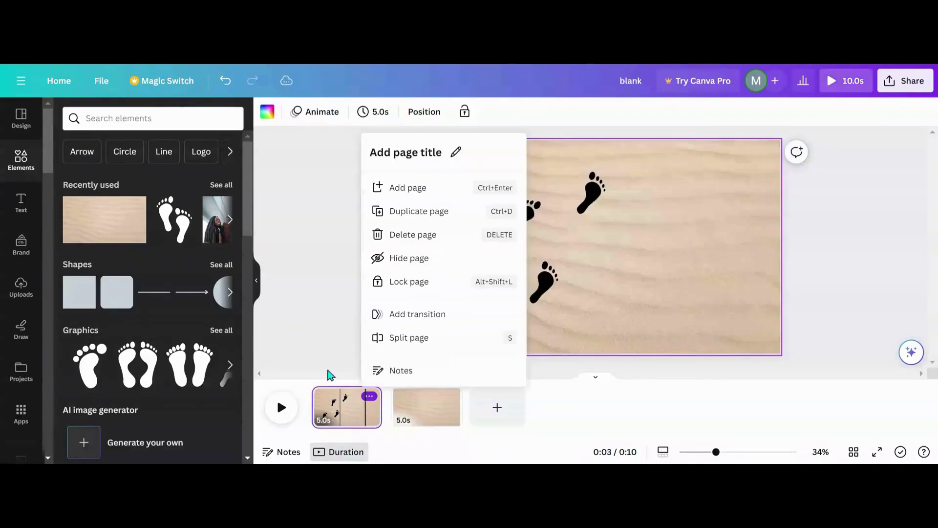
{"action": "left_click", "coordinate": [406, 235]}
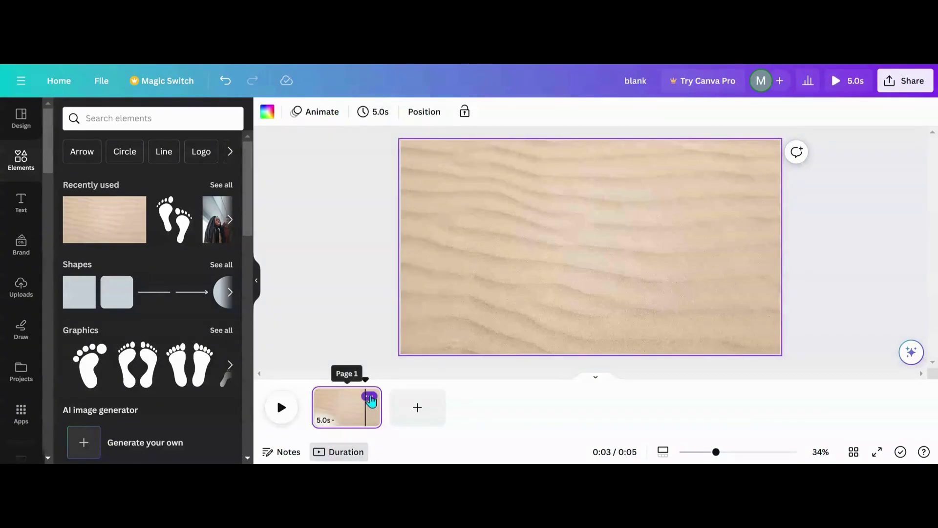
{"action": "left_click", "coordinate": [367, 397]}
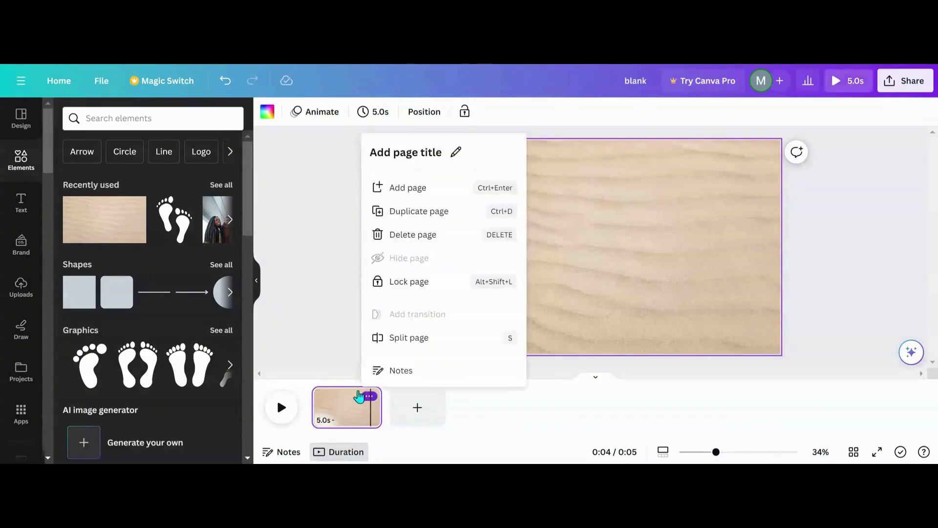
{"action": "left_click", "coordinate": [394, 218]}
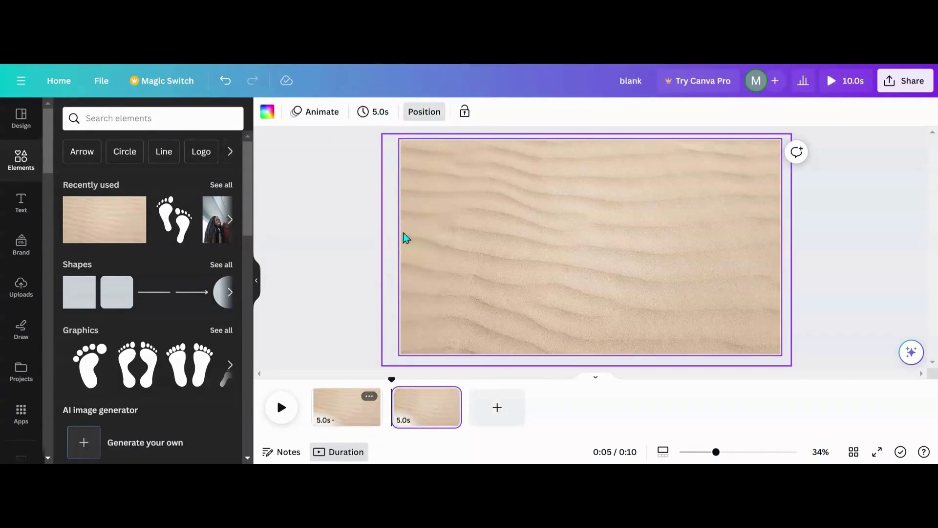
Step: On the second page, pull the topmost sand cover's left edge back to reveal the first footprint
{"action": "left_click", "coordinate": [259, 287]}
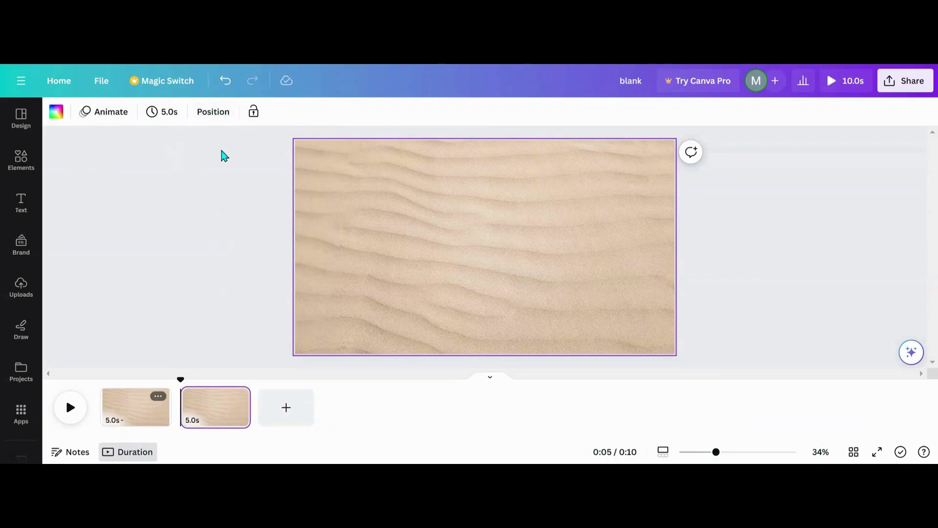
{"action": "left_click", "coordinate": [217, 125]}
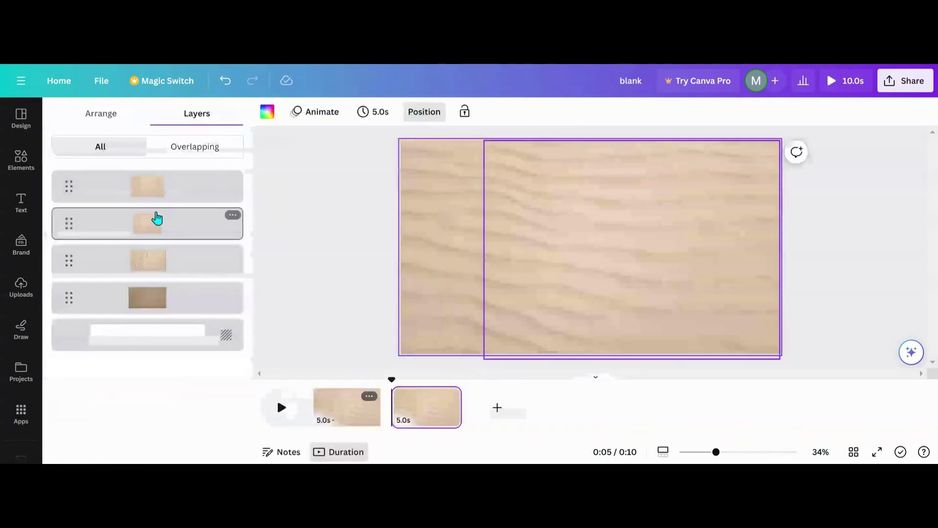
{"action": "left_click", "coordinate": [153, 223]}
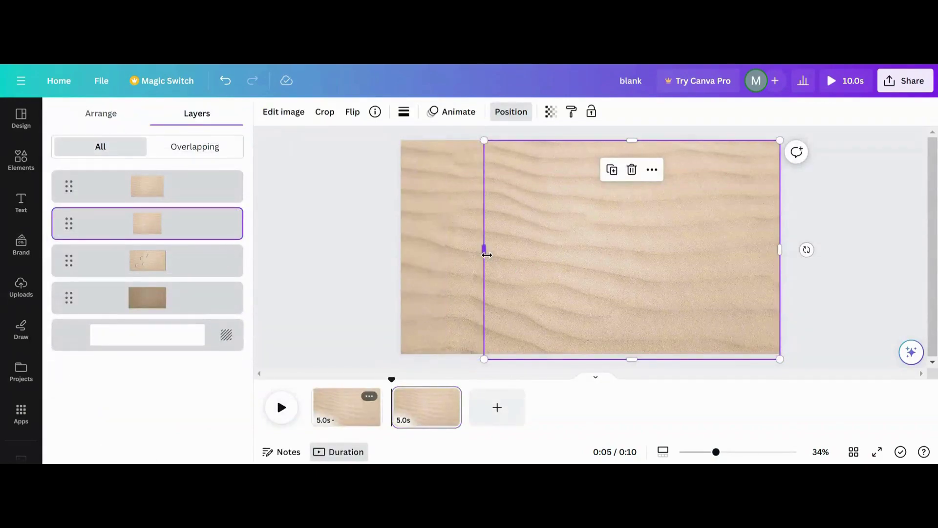
{"action": "mouse_move", "coordinate": [487, 254]}
{"action": "left_mouse_down"}
{"action": "mouse_move", "coordinate": [497, 254]}
{"action": "mouse_move", "coordinate": [456, 247]}
{"action": "mouse_move", "coordinate": [487, 250]}
{"action": "left_mouse_up"}
{"action": "left_click", "coordinate": [189, 195]}
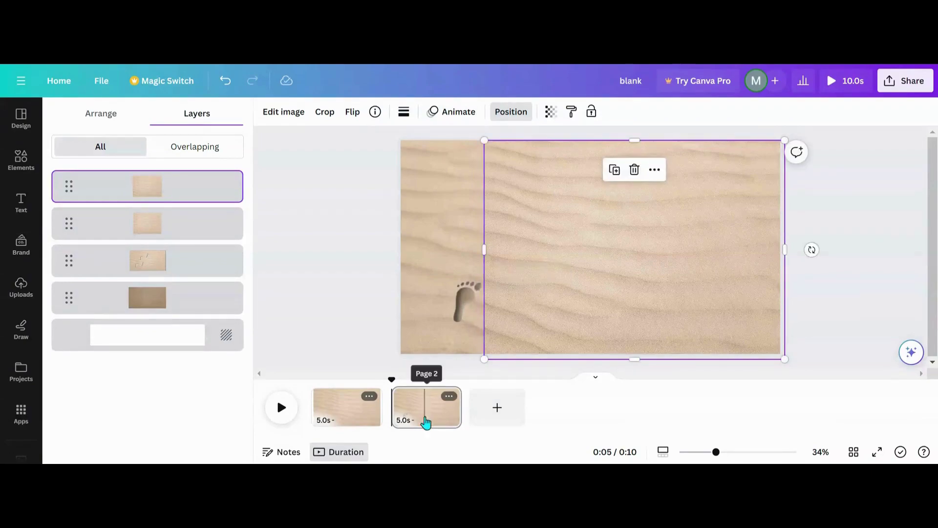
Step: Duplicate page 2, and on the copy trim the topmost cover from the left and the second cover from below to reveal the second footprint
{"action": "left_click", "coordinate": [449, 397]}
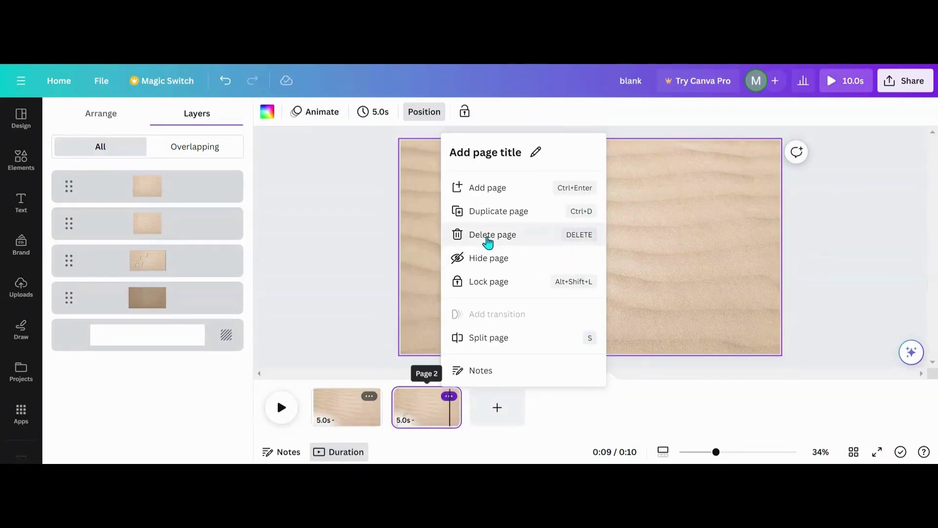
{"action": "left_click", "coordinate": [486, 221]}
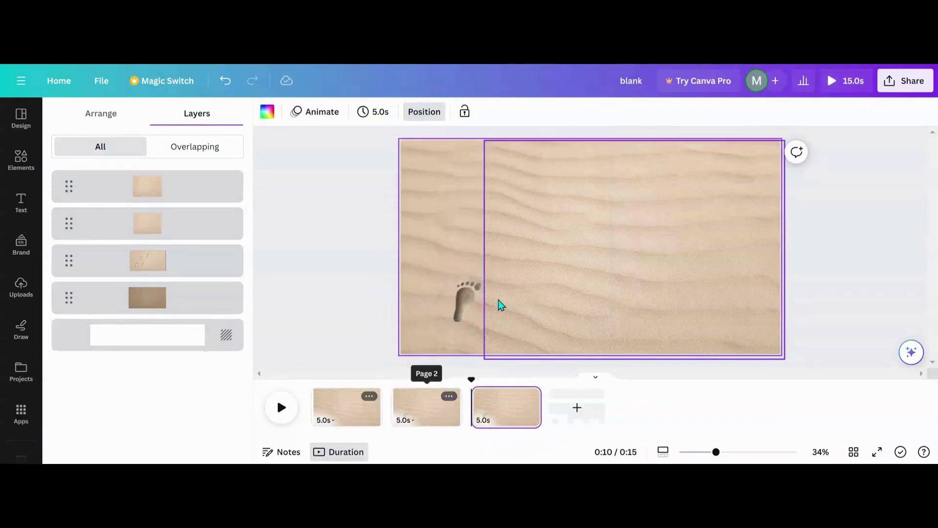
{"action": "left_click", "coordinate": [499, 300]}
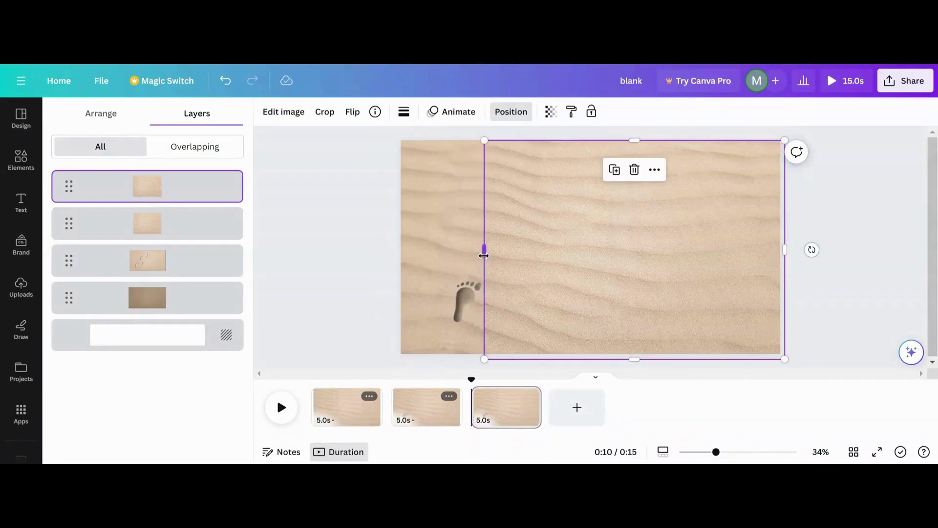
{"action": "left_click_drag", "start_coordinate": [485, 255], "coordinate": [518, 256]}
{"action": "left_click", "coordinate": [509, 283]}
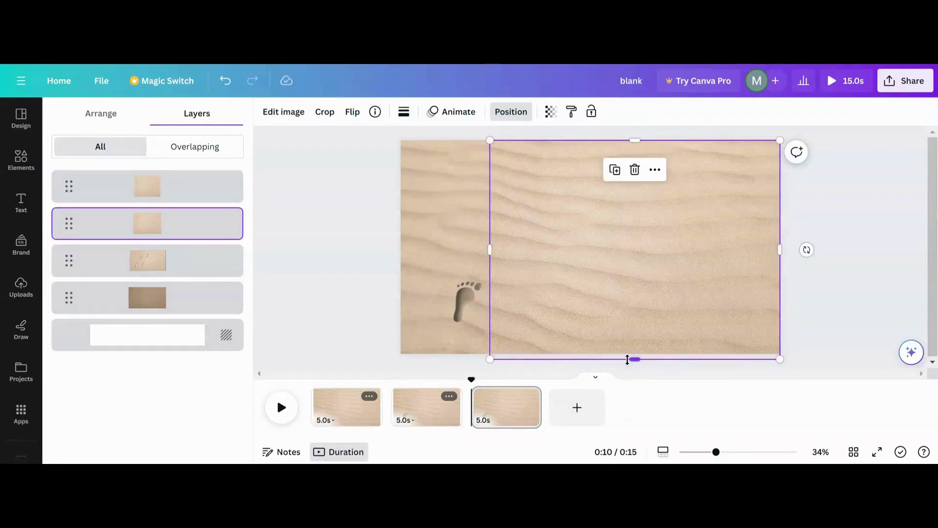
{"action": "left_click_drag", "start_coordinate": [639, 360], "coordinate": [638, 267]}
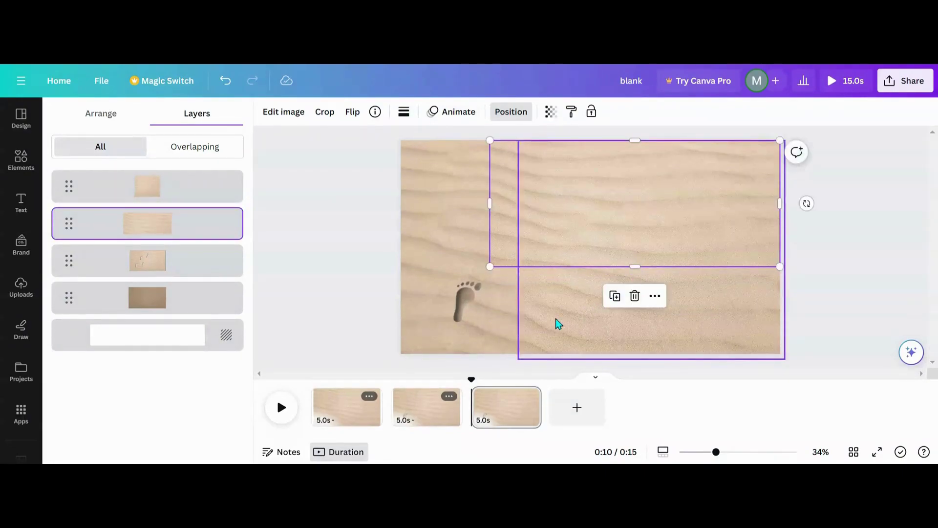
{"action": "left_click", "coordinate": [186, 193]}
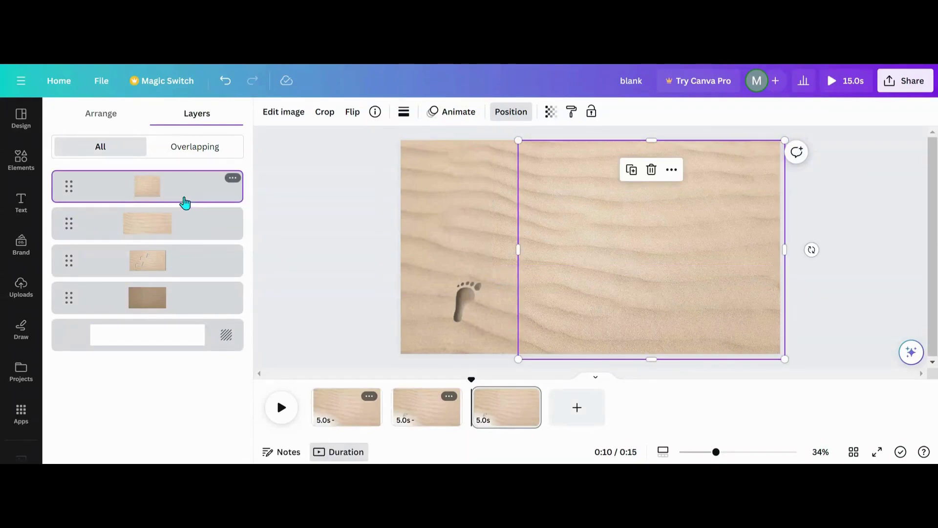
{"action": "left_click_drag", "start_coordinate": [521, 251], "coordinate": [558, 247]}
{"action": "left_click", "coordinate": [535, 255]}
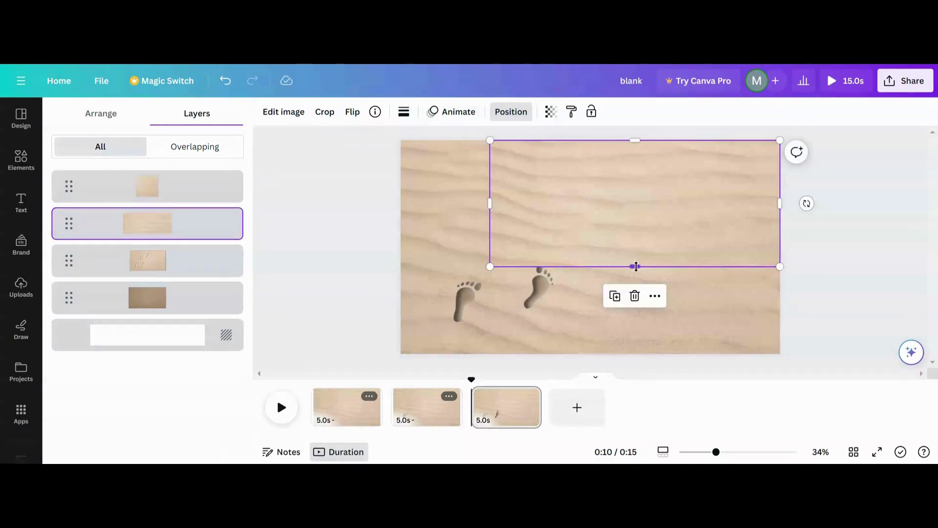
{"action": "left_click_drag", "start_coordinate": [636, 266], "coordinate": [634, 261]}
Step: Duplicate page 3, and on the copy crop the second sand cover from its left edge to reveal the third footprint
{"action": "left_click", "coordinate": [529, 396]}
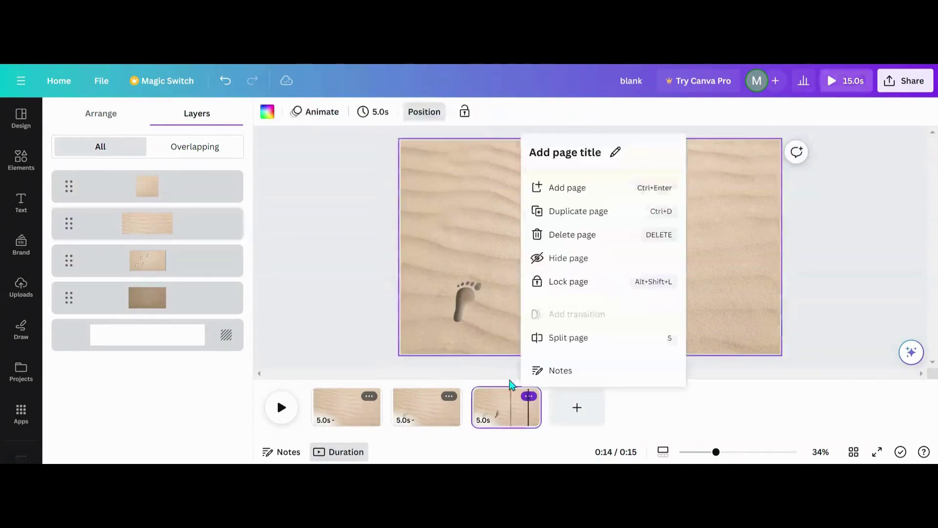
{"action": "left_click", "coordinate": [566, 215]}
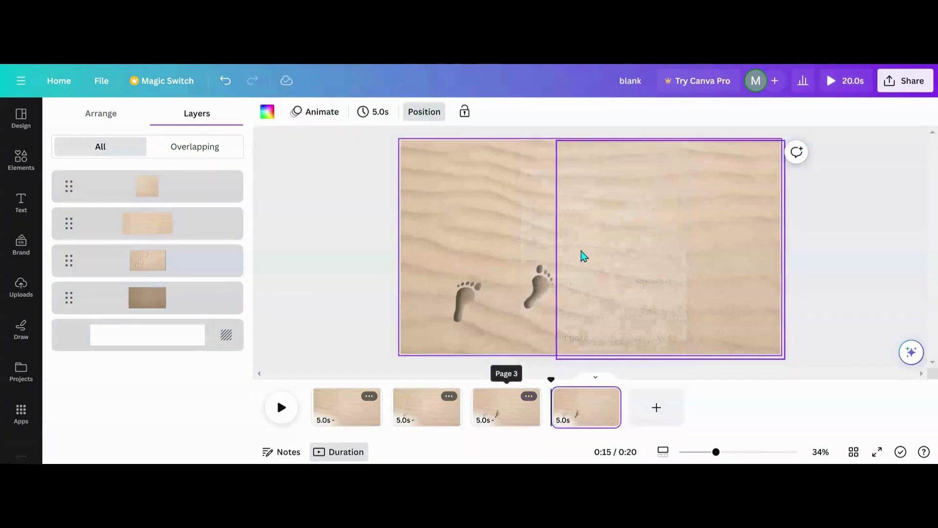
{"action": "left_click", "coordinate": [549, 247]}
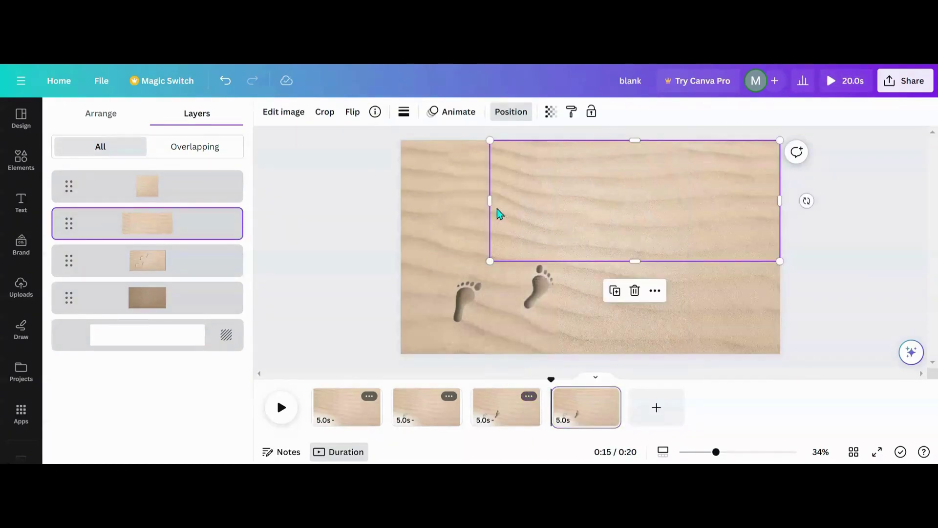
{"action": "left_click_drag", "start_coordinate": [492, 202], "coordinate": [541, 201]}
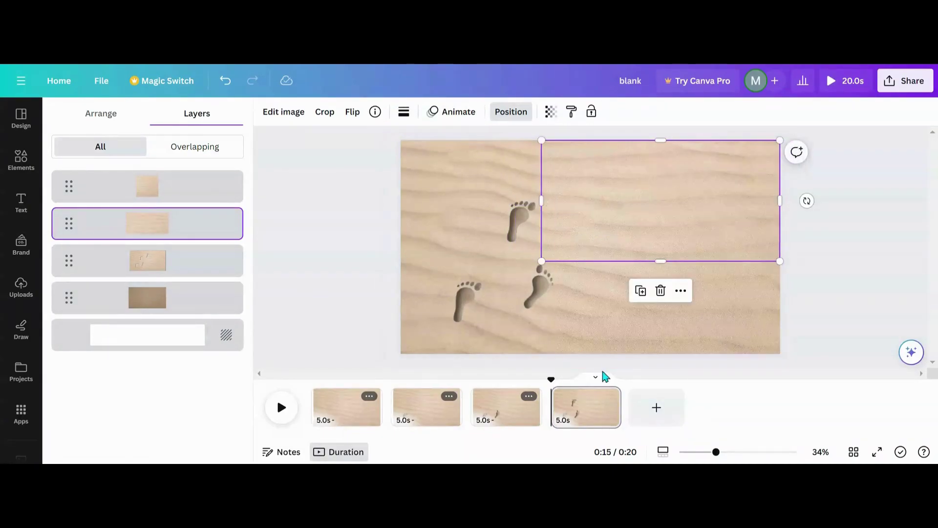
Step: Duplicate page 4, and on the copy crop the topmost sand cover from below and the second cover from its left edge to reveal the fourth footprint
{"action": "left_click", "coordinate": [609, 396]}
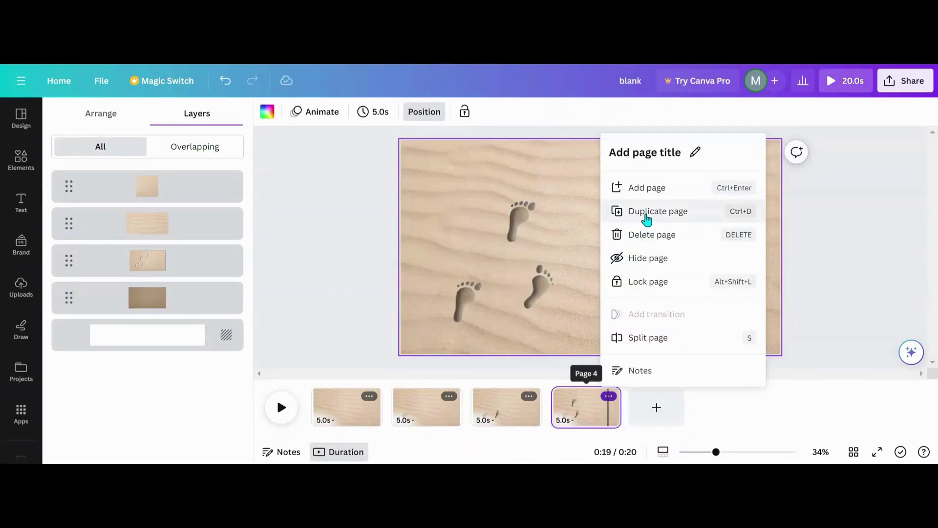
{"action": "left_click", "coordinate": [647, 212]}
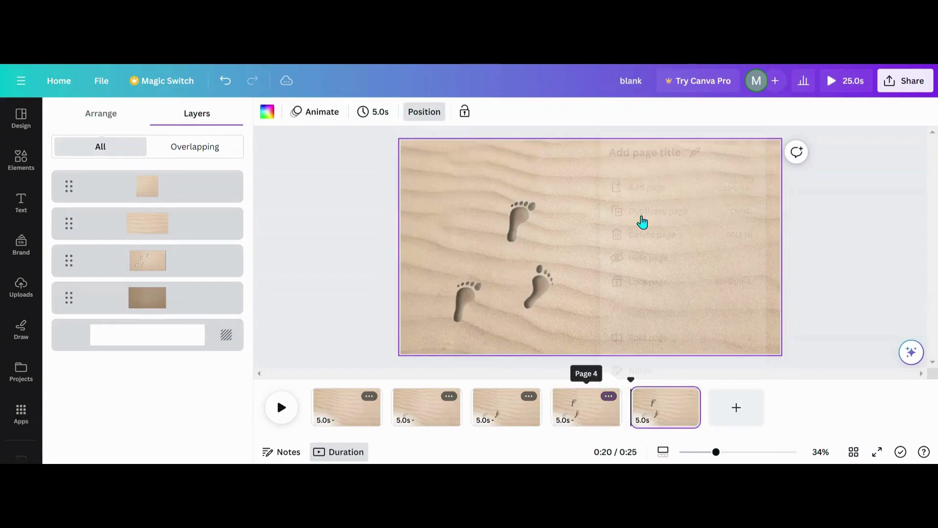
{"action": "left_click", "coordinate": [649, 336]}
{"action": "left_click_drag", "start_coordinate": [670, 355], "coordinate": [642, 166]}
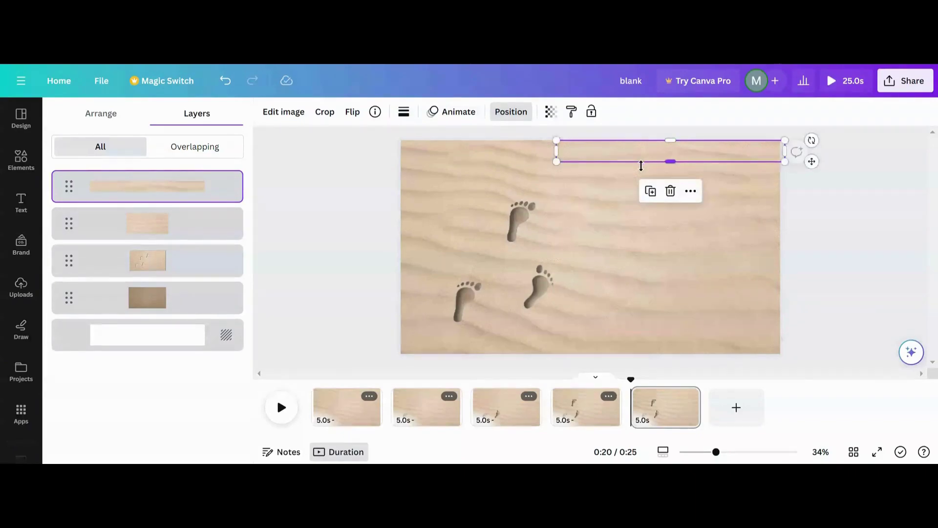
{"action": "left_click", "coordinate": [605, 187]}
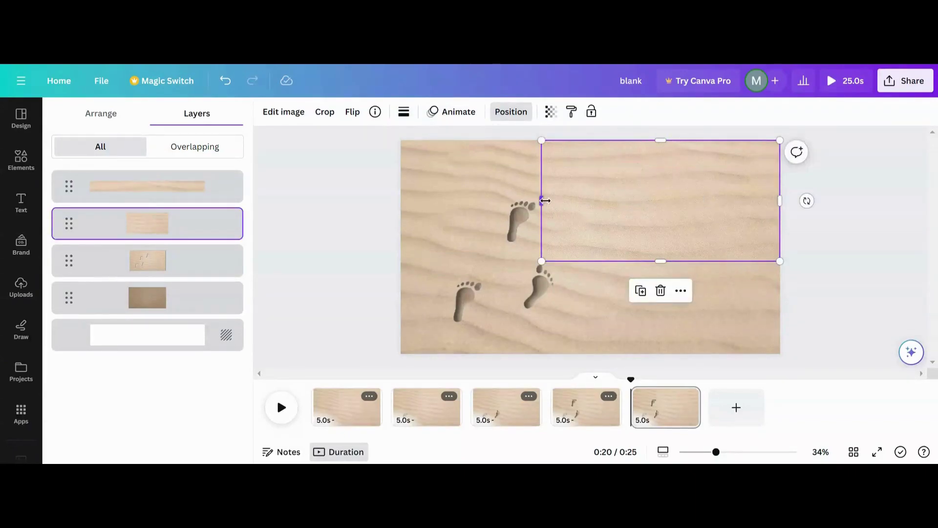
{"action": "left_click_drag", "start_coordinate": [546, 201], "coordinate": [608, 200]}
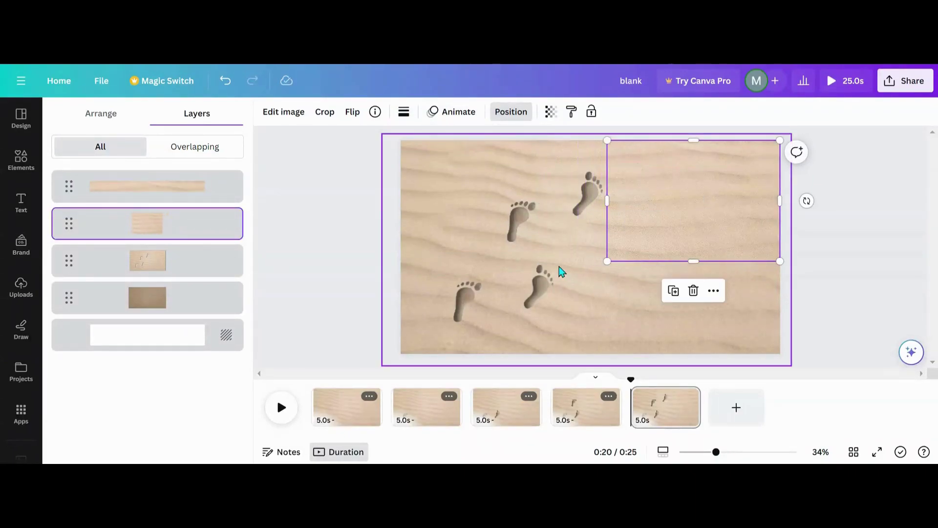
{"action": "key", "text": "Escape"}
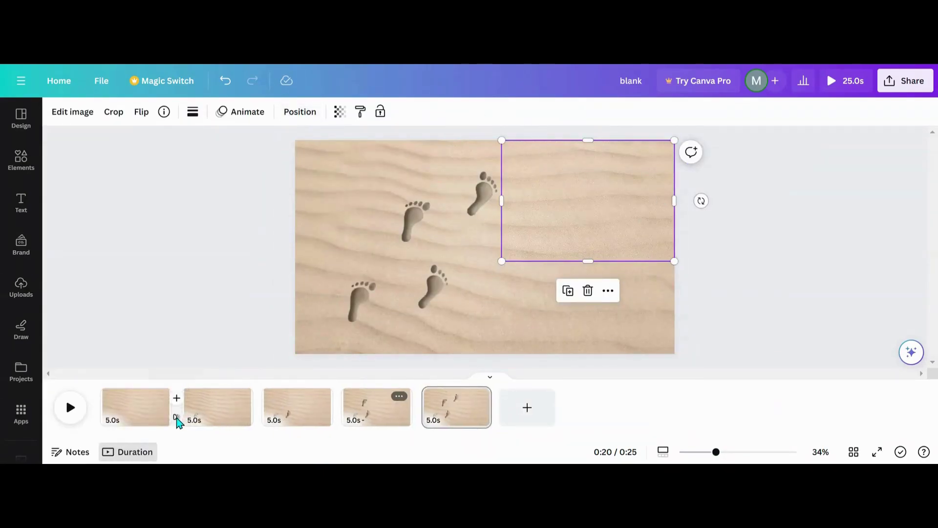
Step: Add a Match & Move transition after the first page with a duration of 2.5 seconds, and apply it between all pages
{"action": "left_click", "coordinate": [182, 422]}
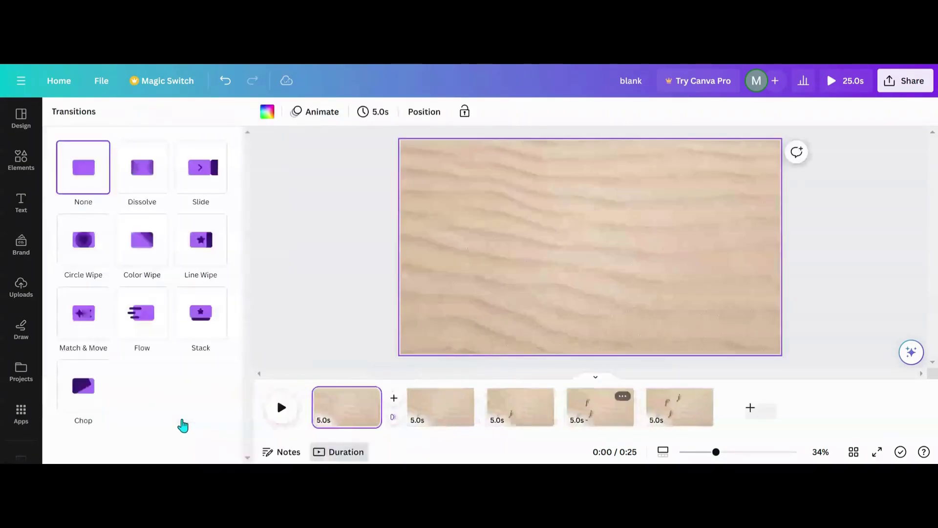
{"action": "left_click", "coordinate": [88, 331]}
{"action": "left_click_drag", "start_coordinate": [80, 348], "coordinate": [230, 346]}
{"action": "left_click", "coordinate": [147, 438]}
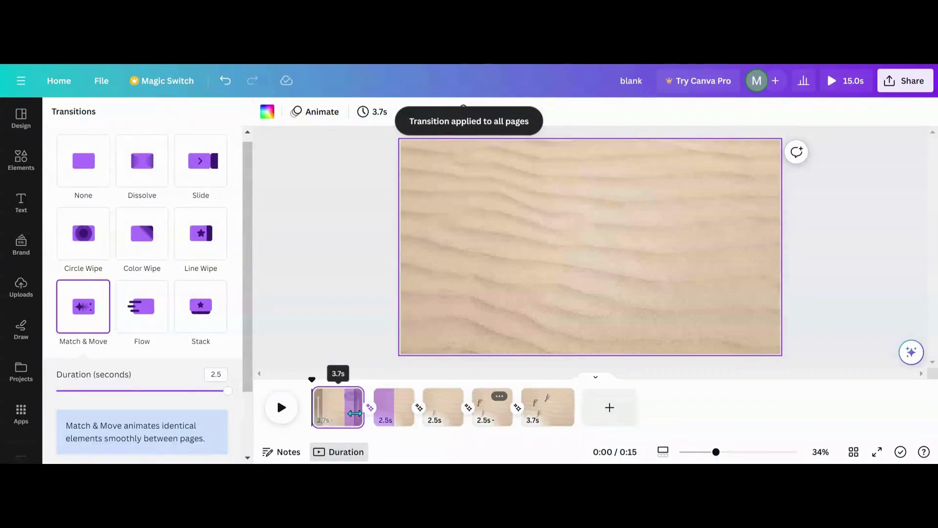
Step: Shorten the page timing to 1.6 s for all five pages, and play the animation from the first page
{"action": "left_click", "coordinate": [370, 114]}
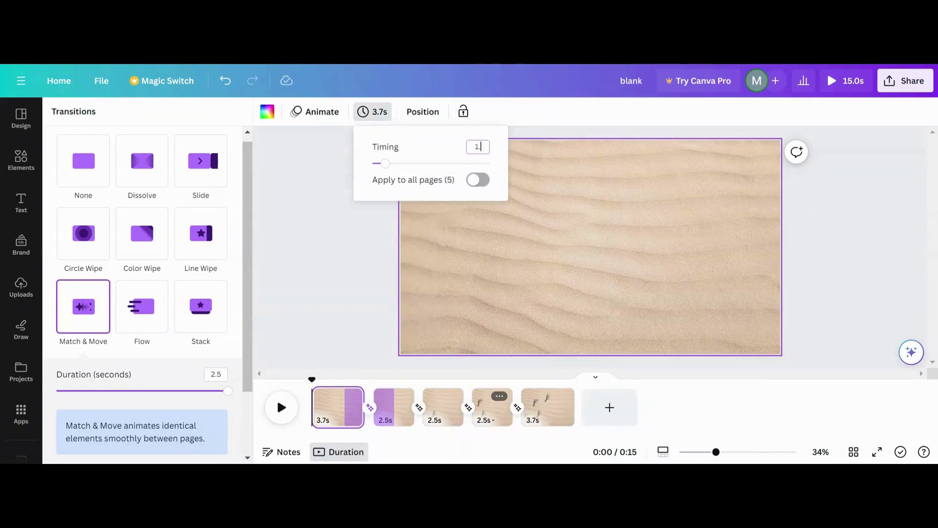
{"action": "key", "text": "Return"}
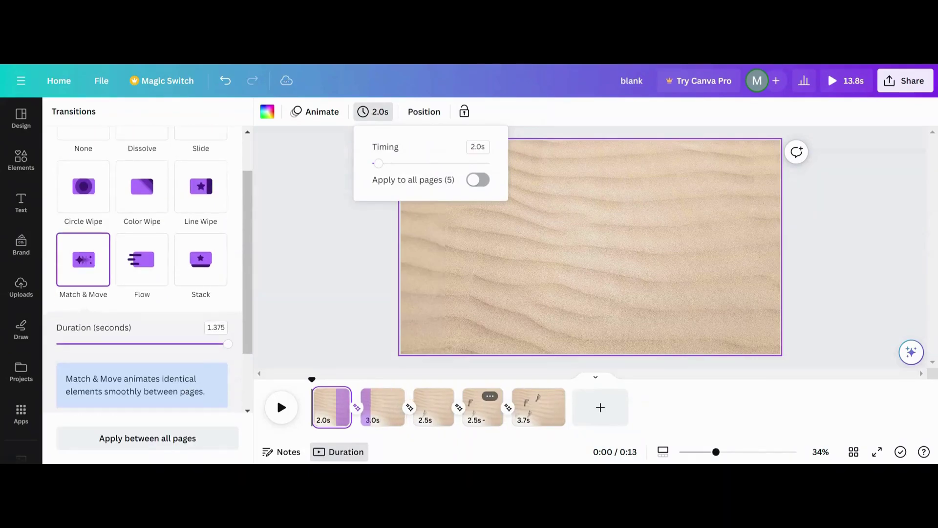
{"action": "left_click", "coordinate": [475, 181]}
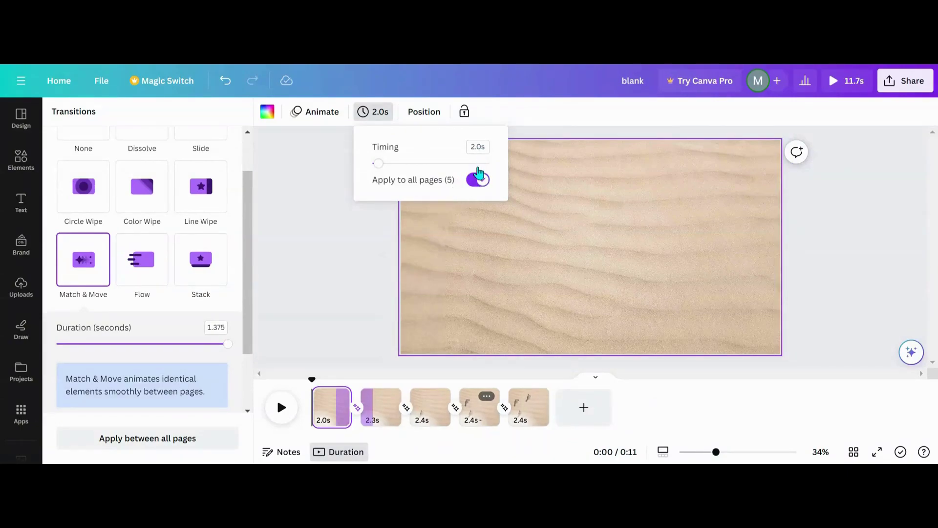
{"action": "left_click", "coordinate": [473, 185]}
{"action": "left_click", "coordinate": [473, 184]}
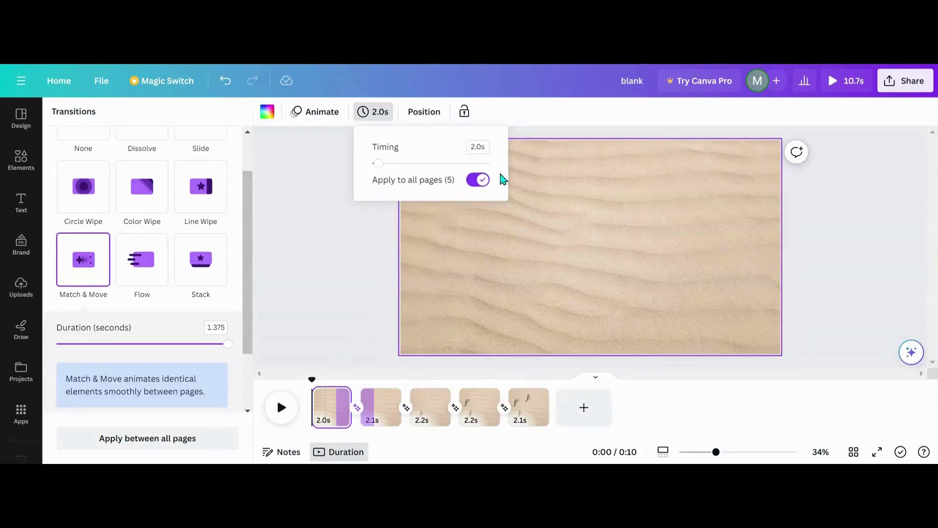
{"action": "left_click", "coordinate": [487, 149]}
{"action": "key", "text": "Return"}
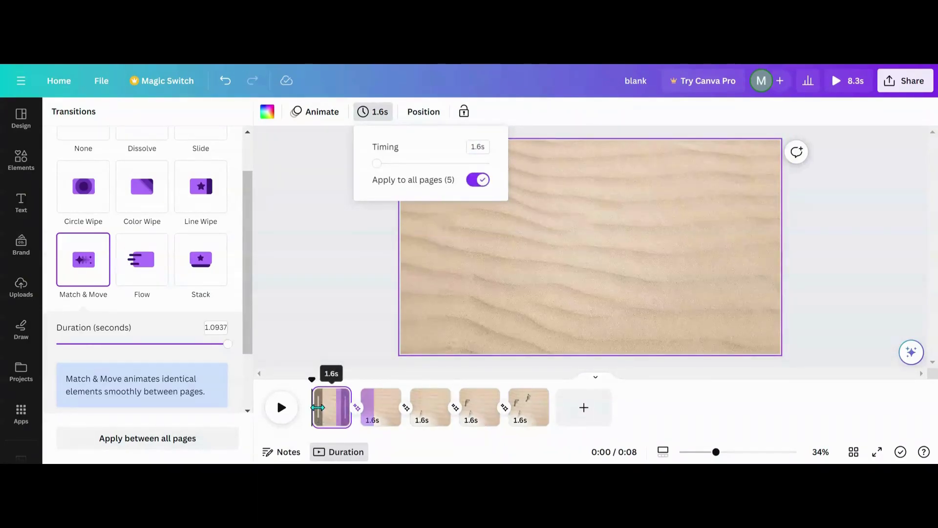
{"action": "left_click", "coordinate": [285, 420]}
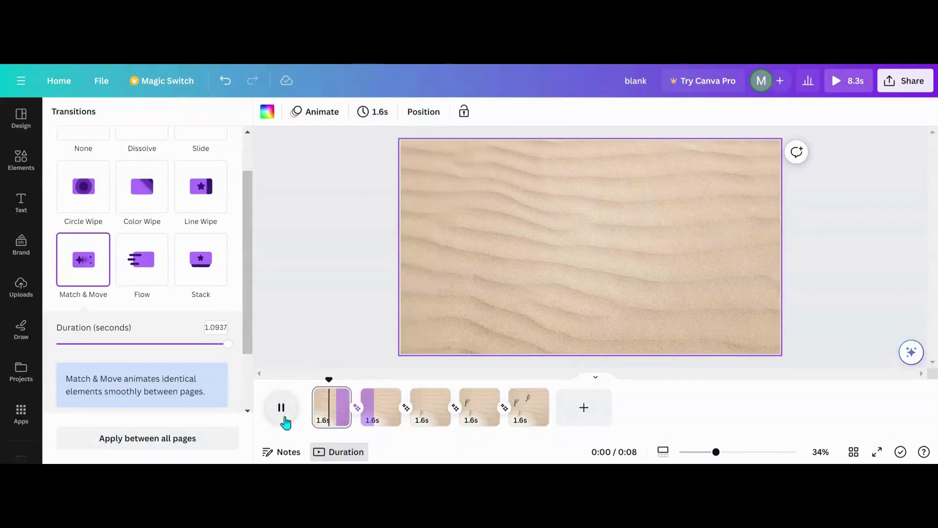